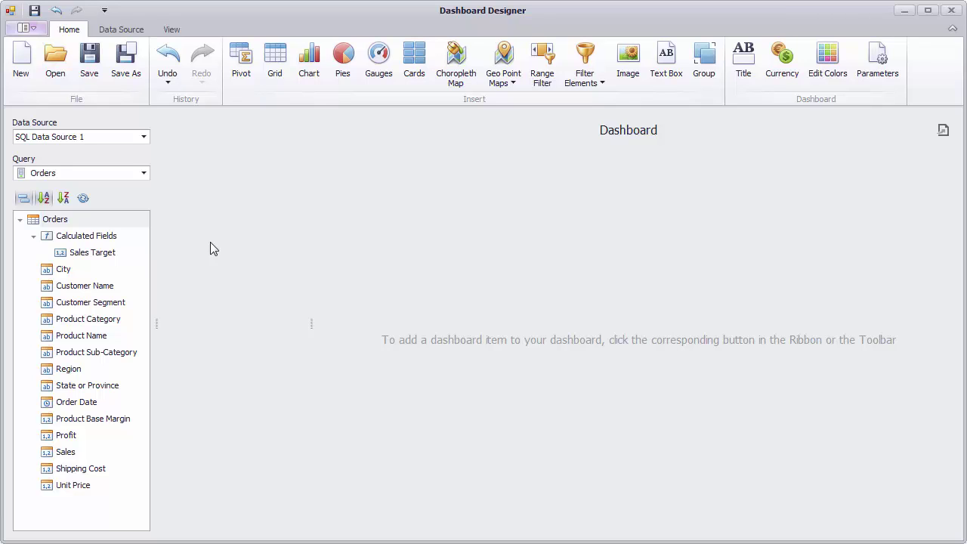
Step: Insert a gauge item and bind Sales as its Actual value, reading 8.95M
left_click(376, 65)
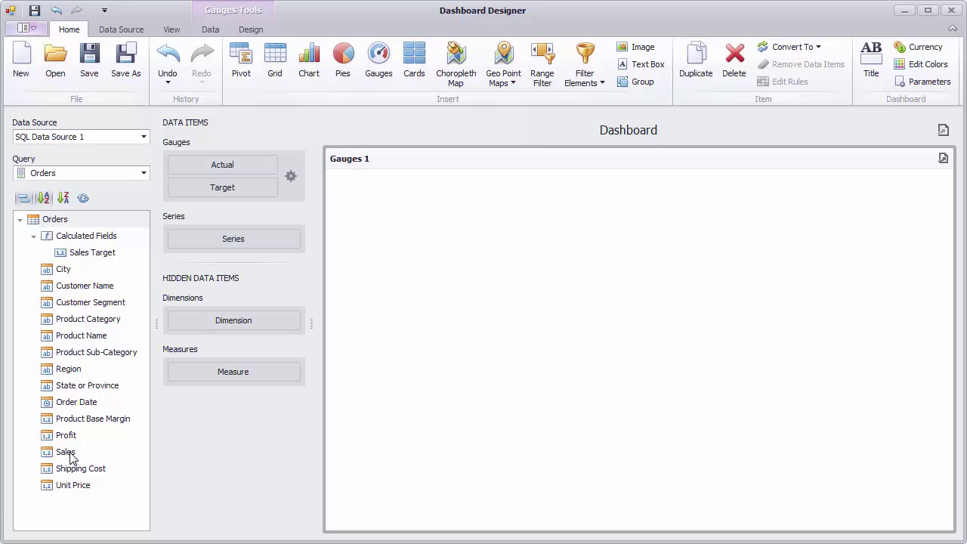
left_click_drag(72, 453, 227, 164)
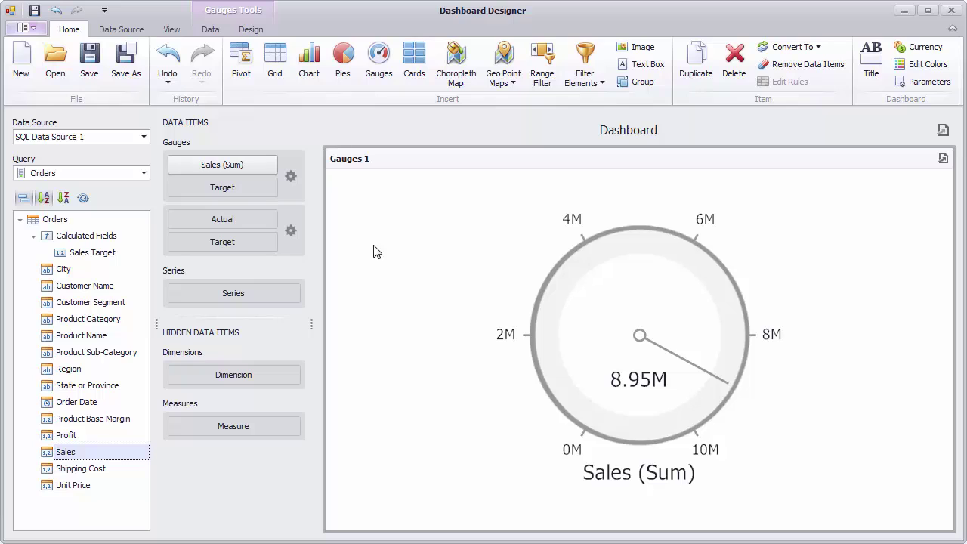
Step: Replace the automatic Sales gauge maximum with a fixed 12,000,000 so the scale runs 0M–12M
left_click(300, 180)
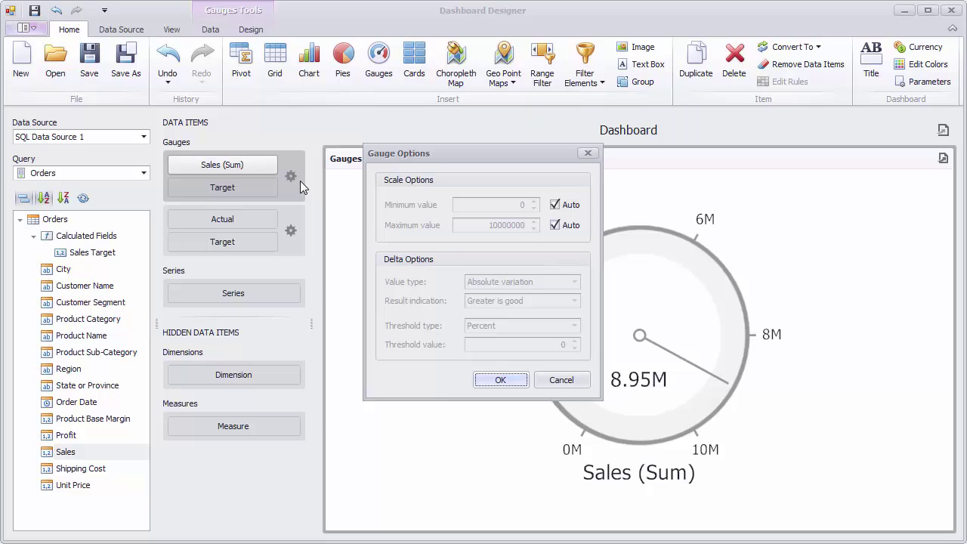
left_click(556, 226)
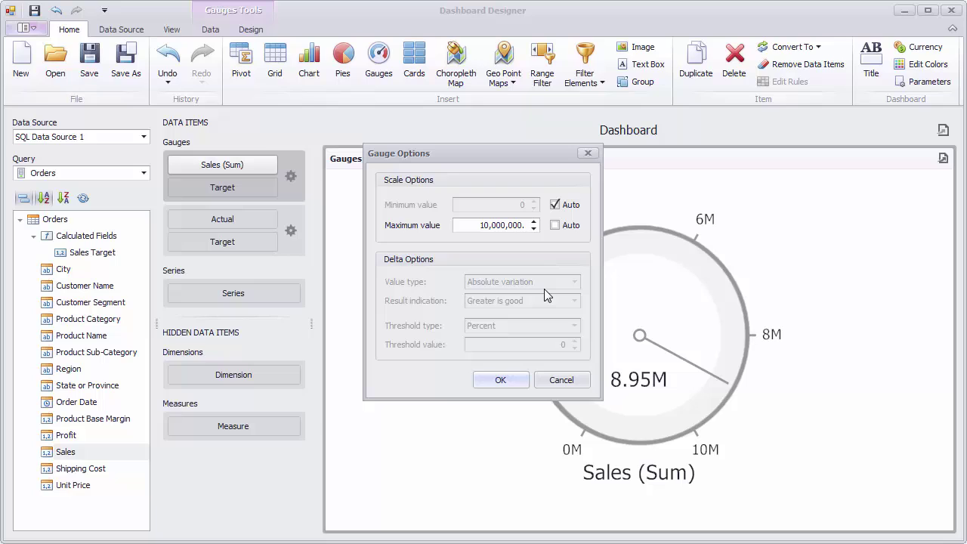
type("12")
left_click(520, 382)
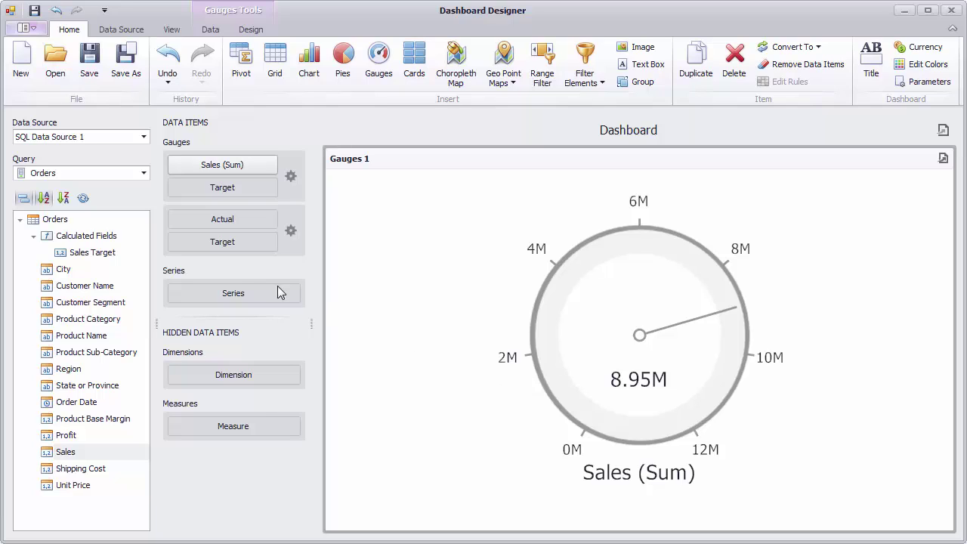
Step: Bind Sales Target as the gauge's Target and show the delta as Percent variation
left_click(109, 255)
left_click_drag(110, 256, 221, 192)
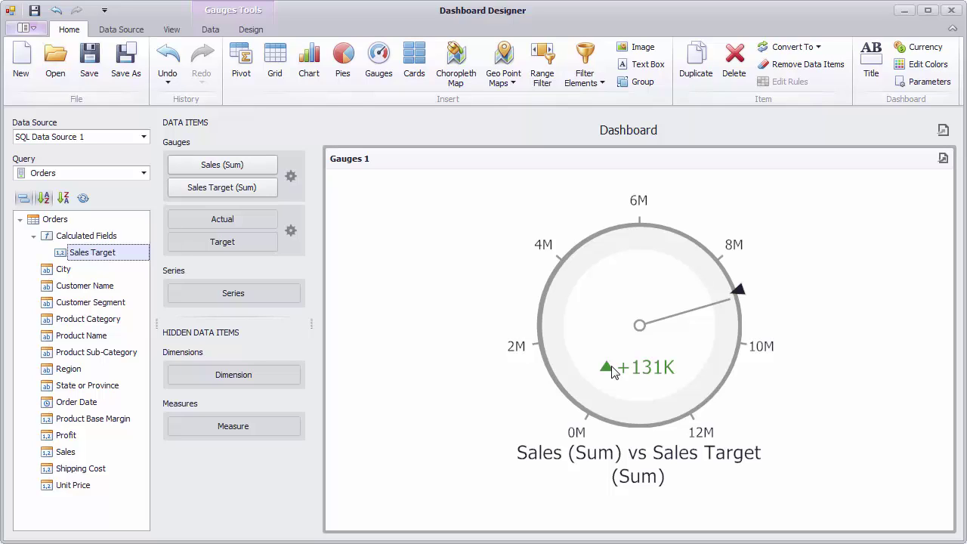
left_click(298, 181)
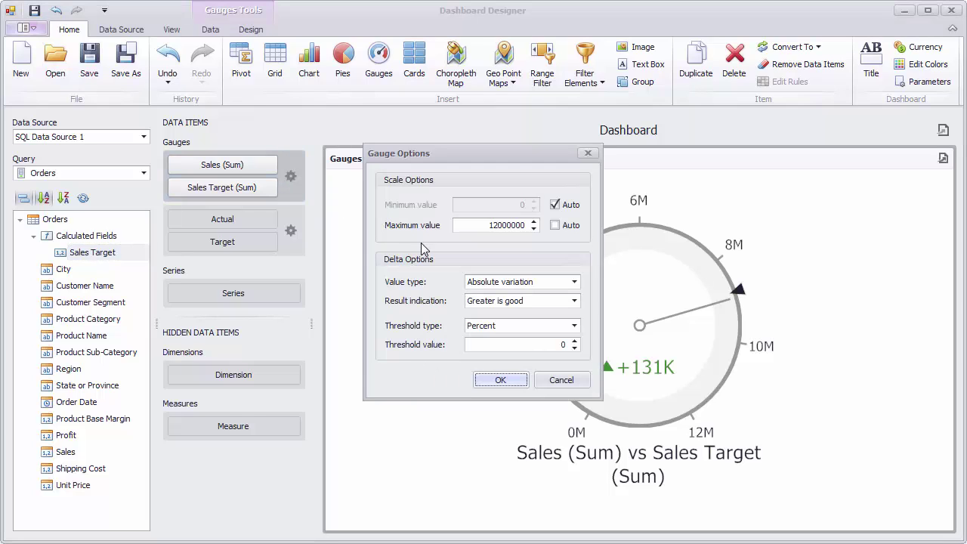
left_click(538, 283)
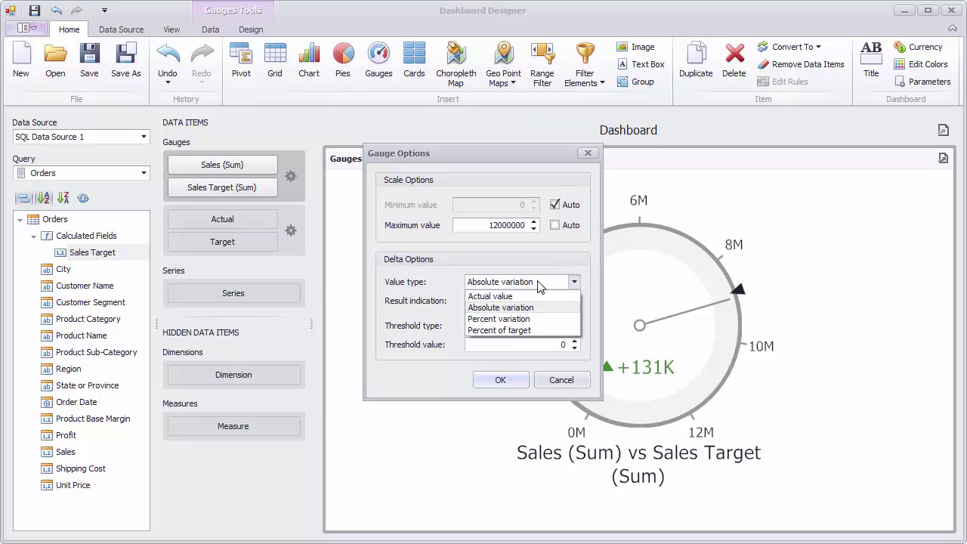
left_click(547, 319)
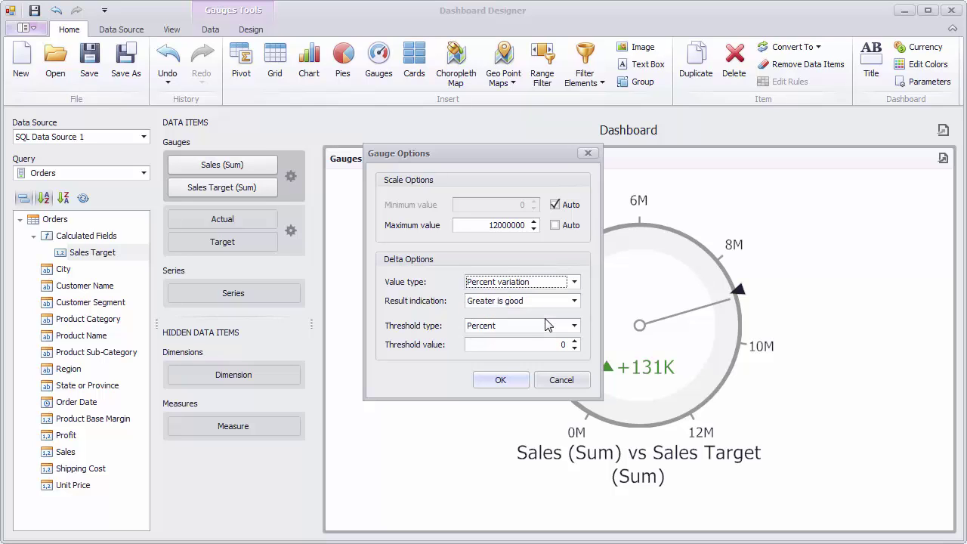
left_click(500, 380)
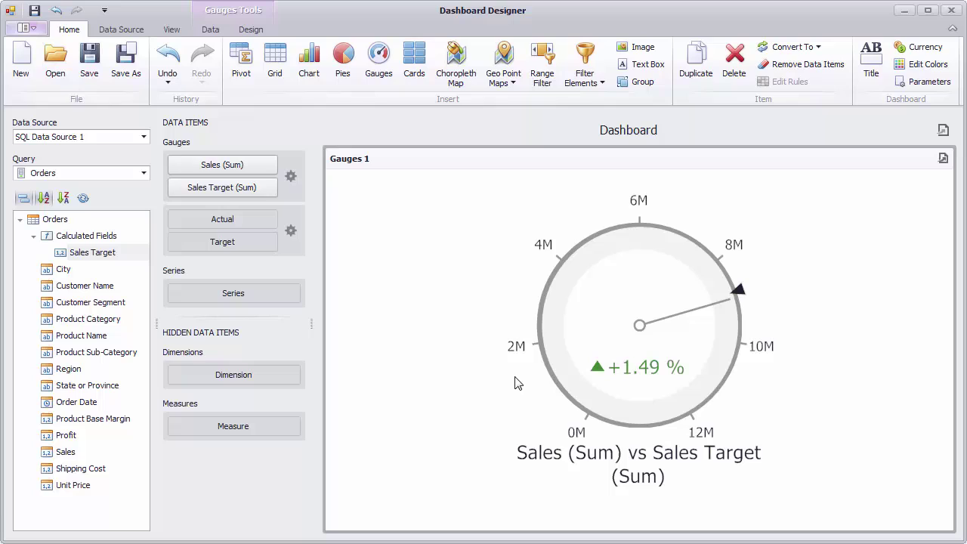
Step: Set the delta's result indication to Warning if greater, after briefly trying Less is good
left_click(290, 179)
left_click(516, 302)
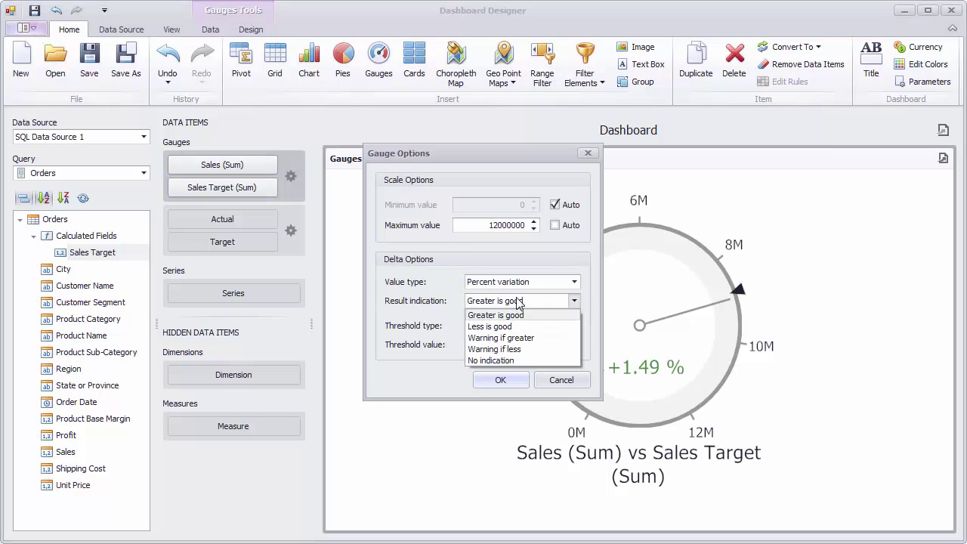
left_click(489, 326)
left_click(500, 380)
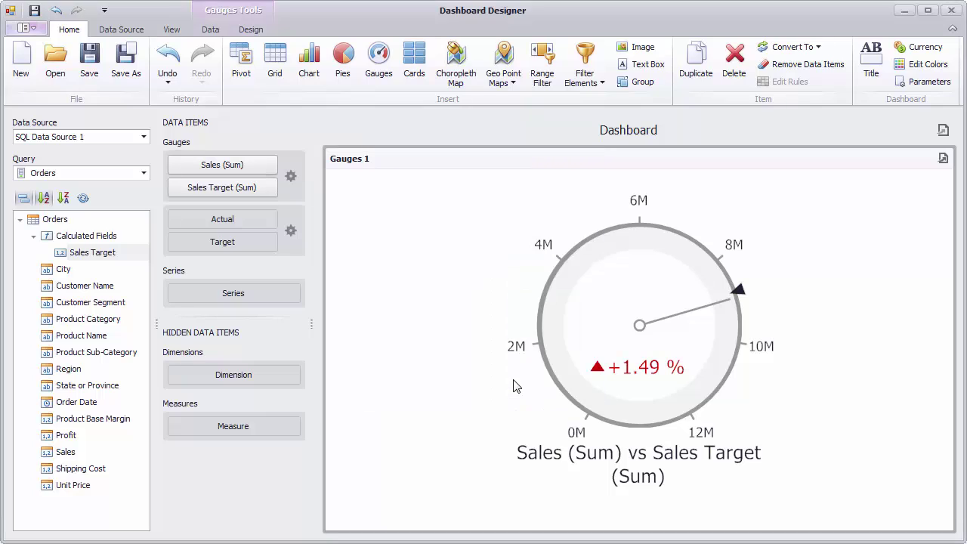
left_click(293, 179)
left_click(493, 301)
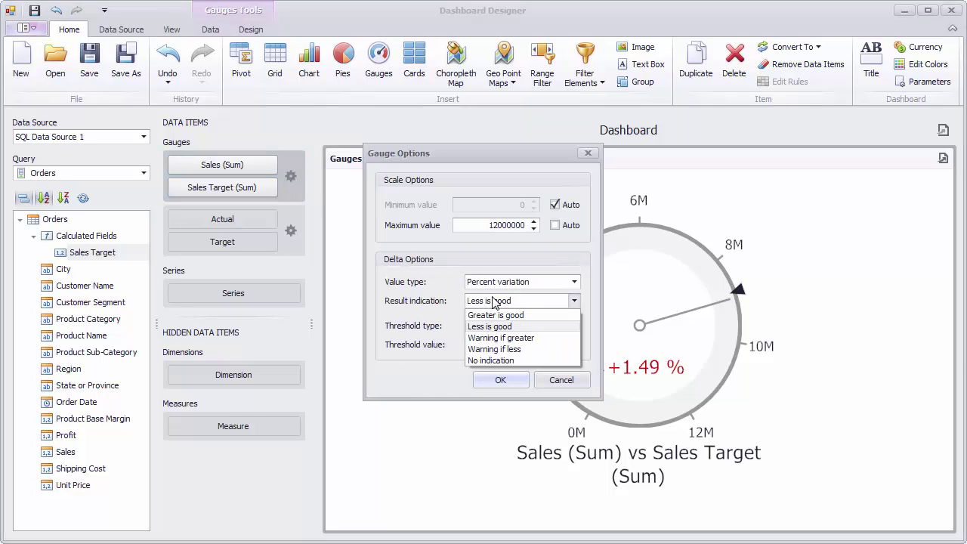
left_click(541, 339)
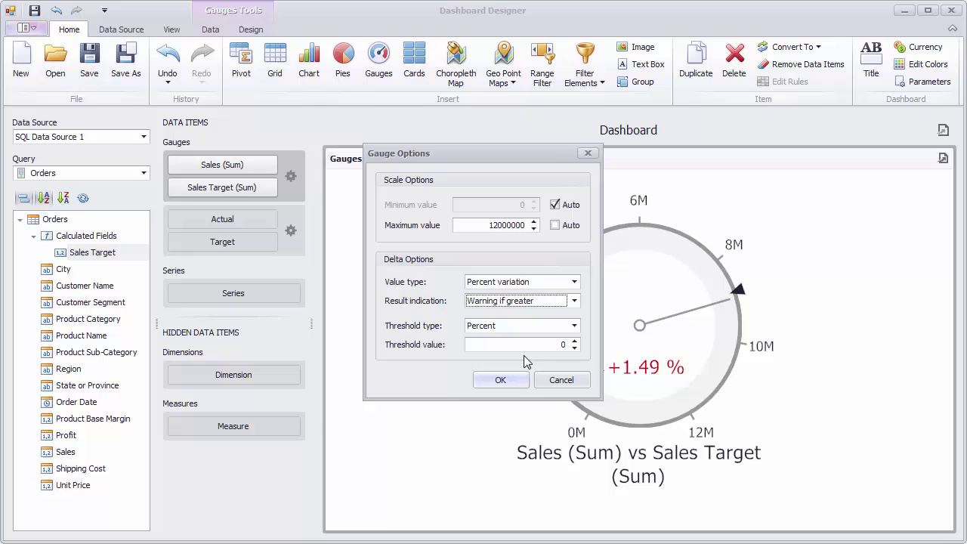
left_click(513, 380)
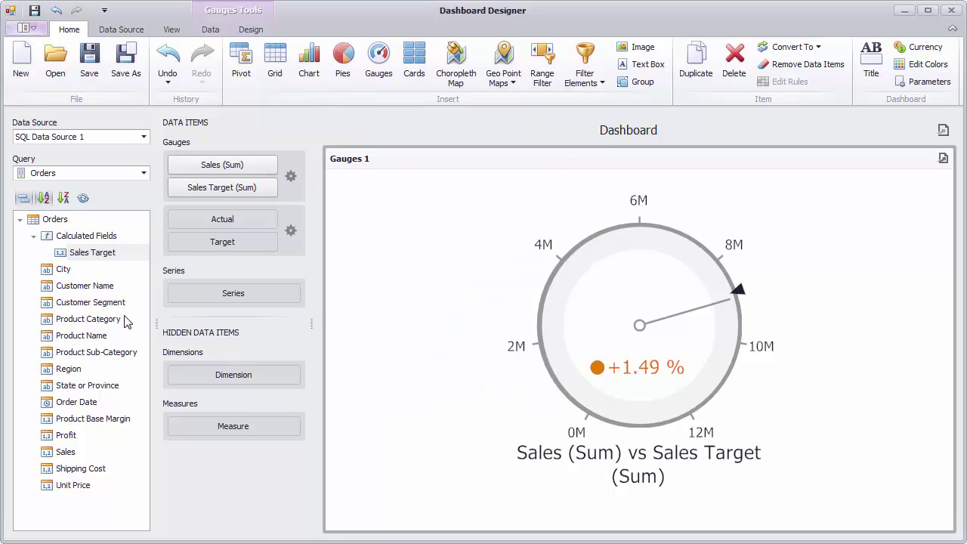
Step: Split the gauge by Product Category into three gauges and set the delta threshold to 1%
left_click_drag(126, 318, 208, 298)
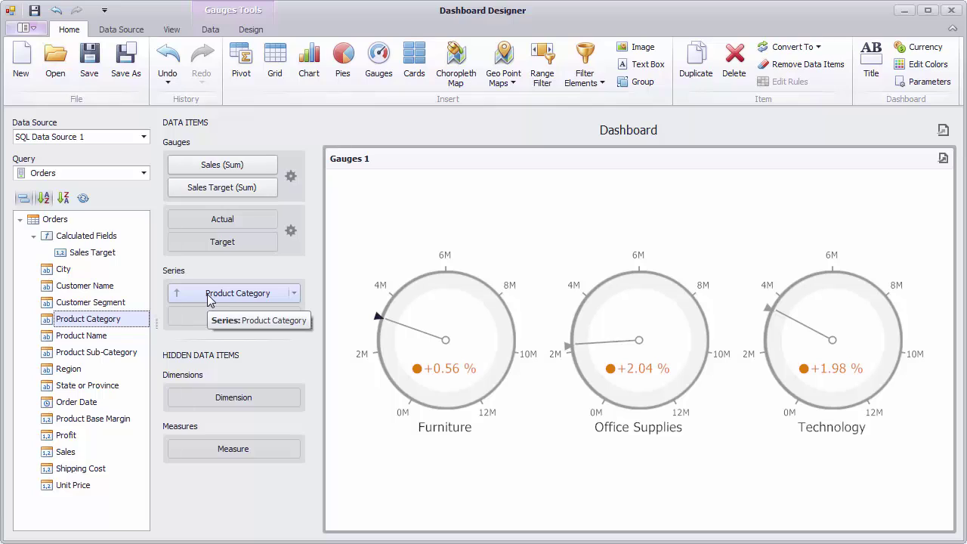
left_click(290, 177)
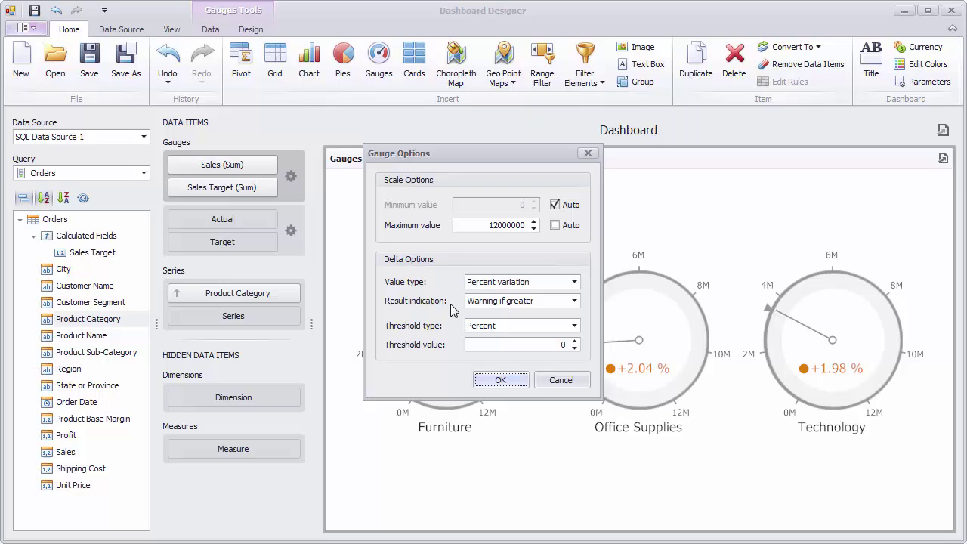
left_click(491, 344)
left_click_drag(492, 344, 598, 352)
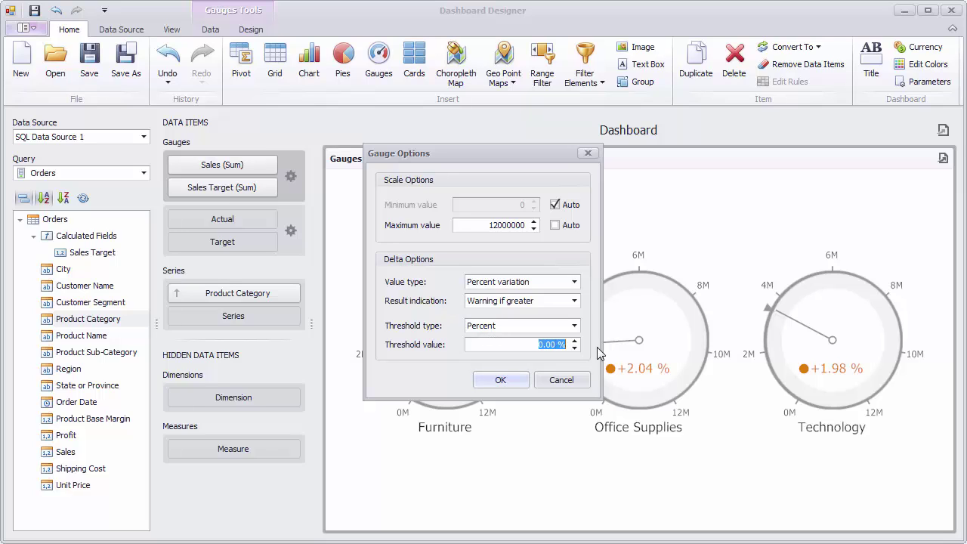
type("1")
left_click(487, 380)
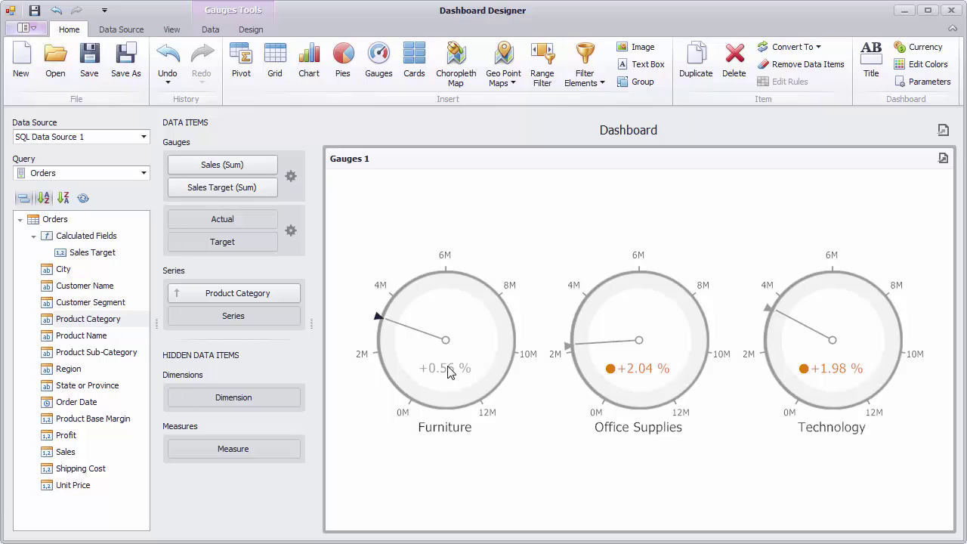
Step: Retitle the Gauges 1 item as 'Sales vs Target by Category' through Edit Names
right_click(533, 310)
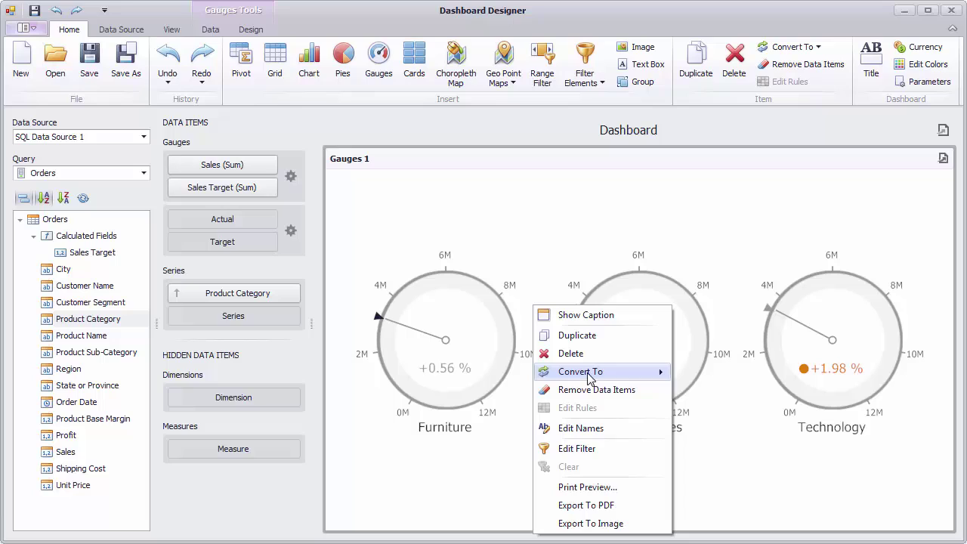
left_click(618, 428)
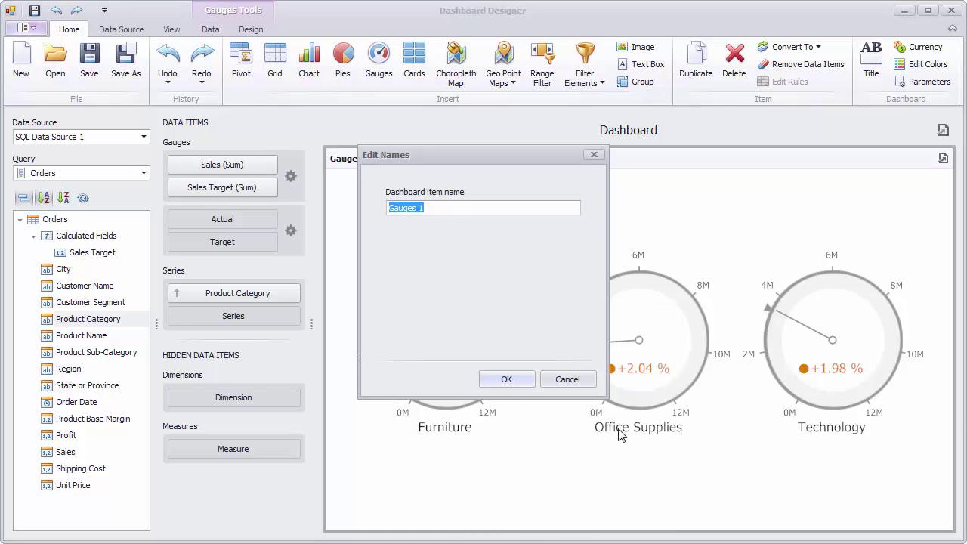
type("Sales vs Target b")
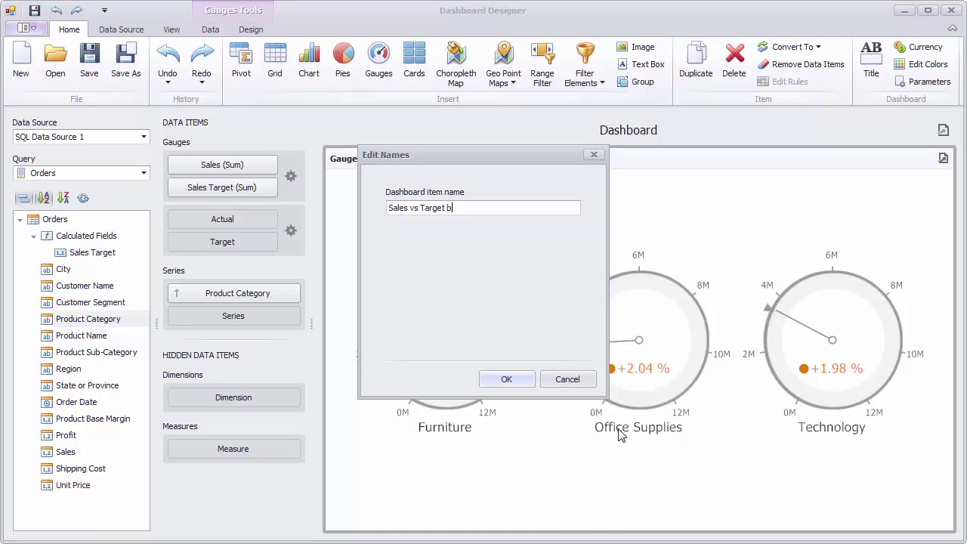
type("y Category")
left_click(504, 378)
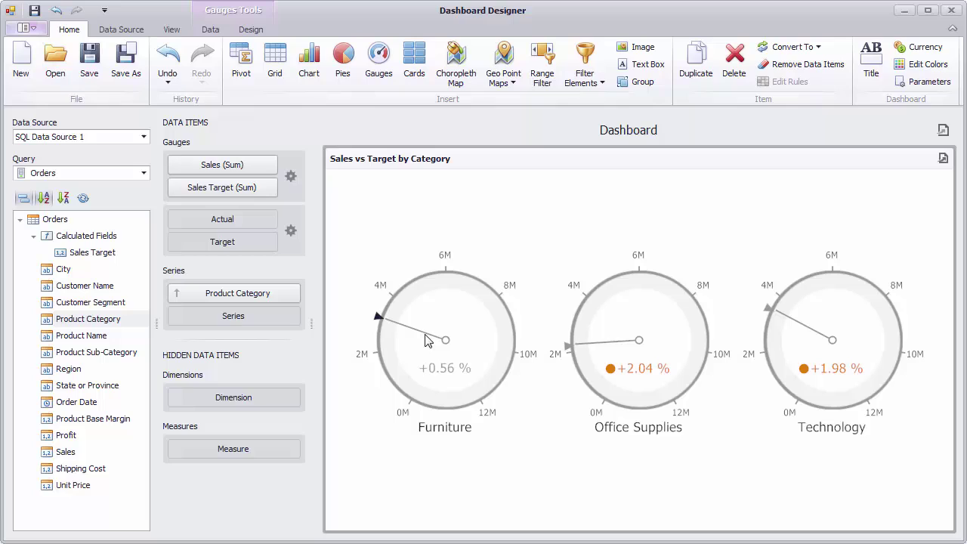
Step: Sort the Product Category gauges by Sales (Sum) descending: Technology, Furniture, Office Supplies
left_click(295, 293)
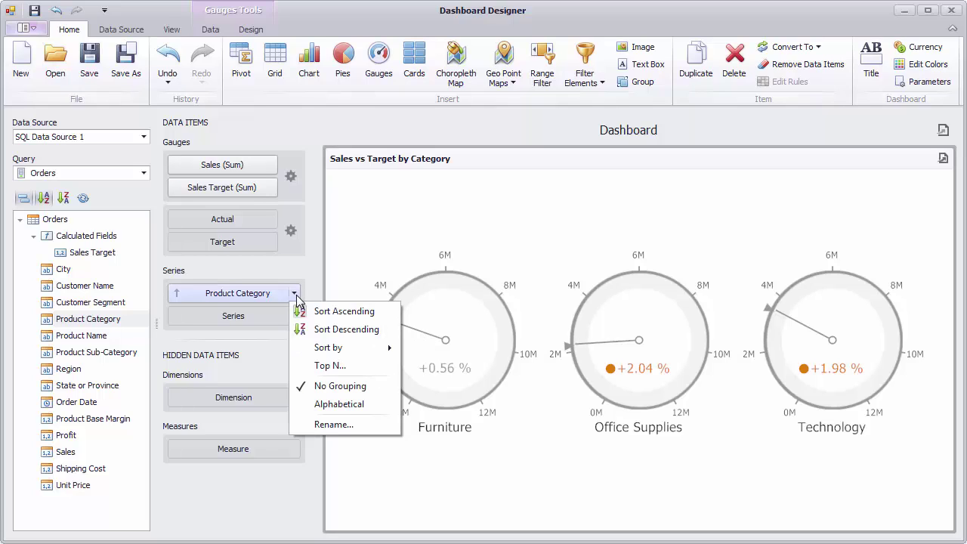
mouse_move(381, 347)
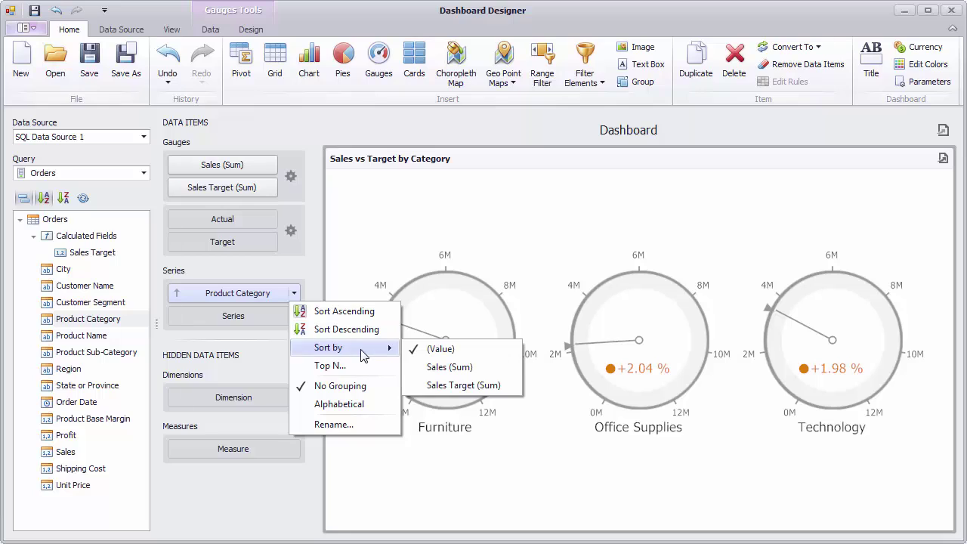
left_click(484, 368)
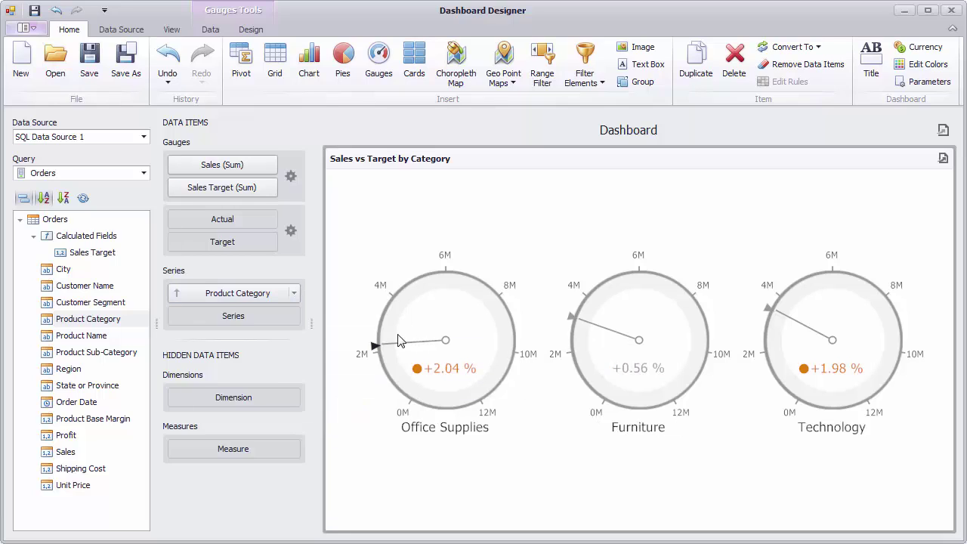
left_click(297, 293)
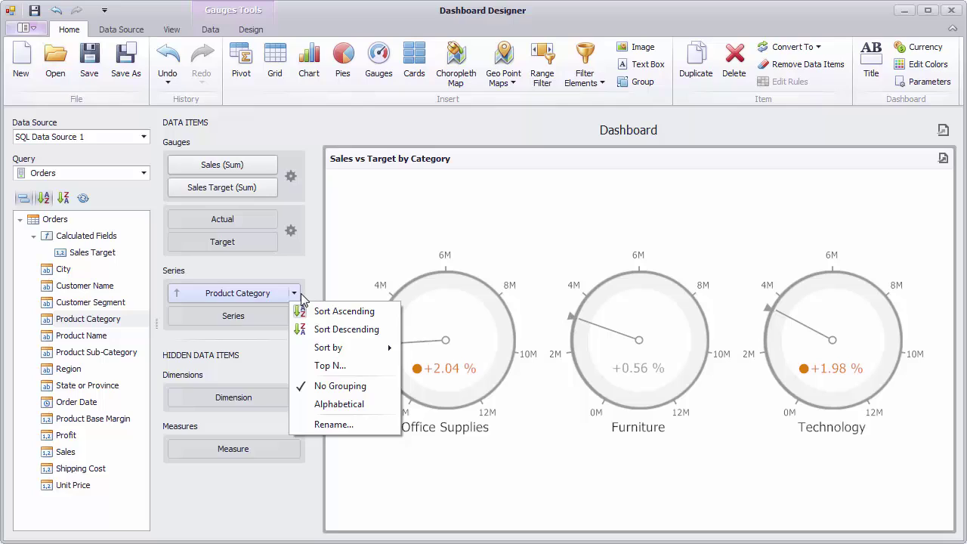
left_click(345, 329)
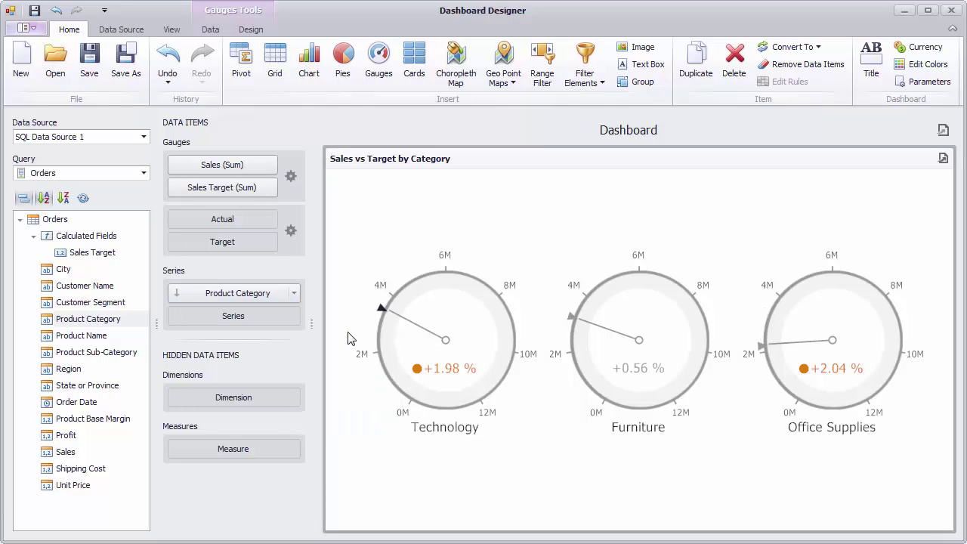
right_click(538, 262)
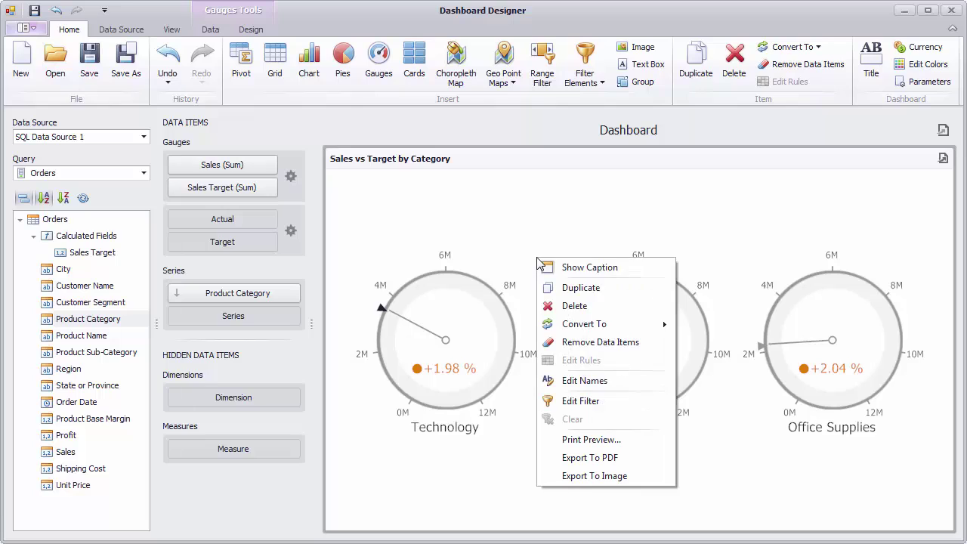
left_click(617, 401)
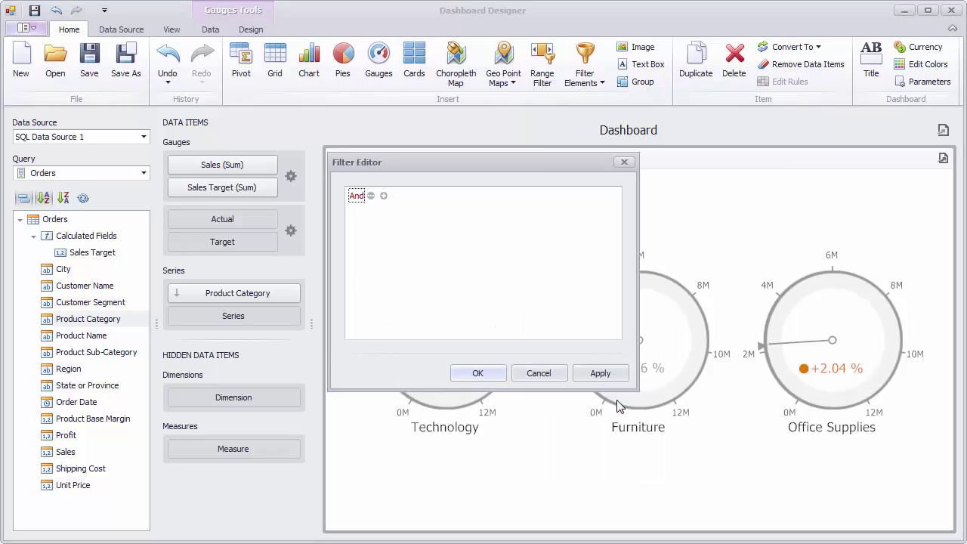
left_click(384, 197)
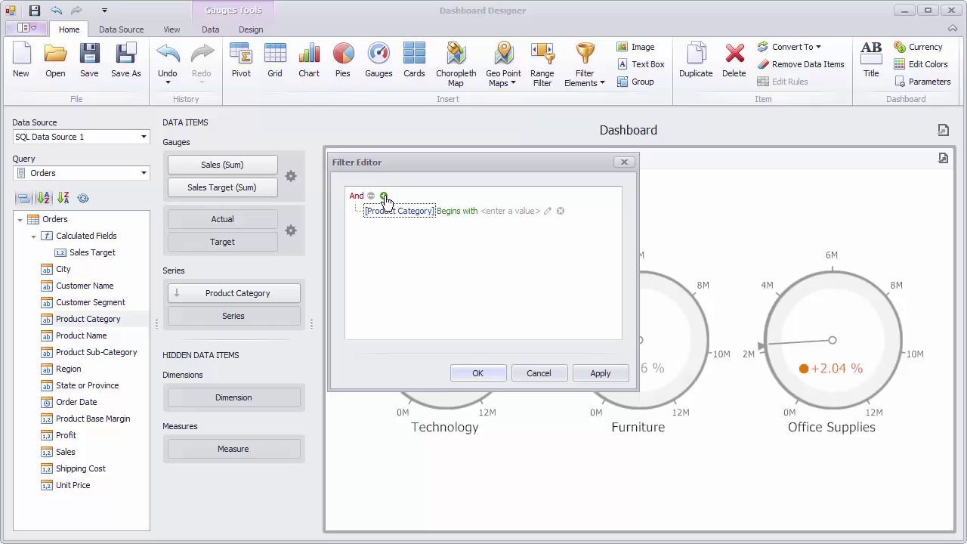
left_click(453, 212)
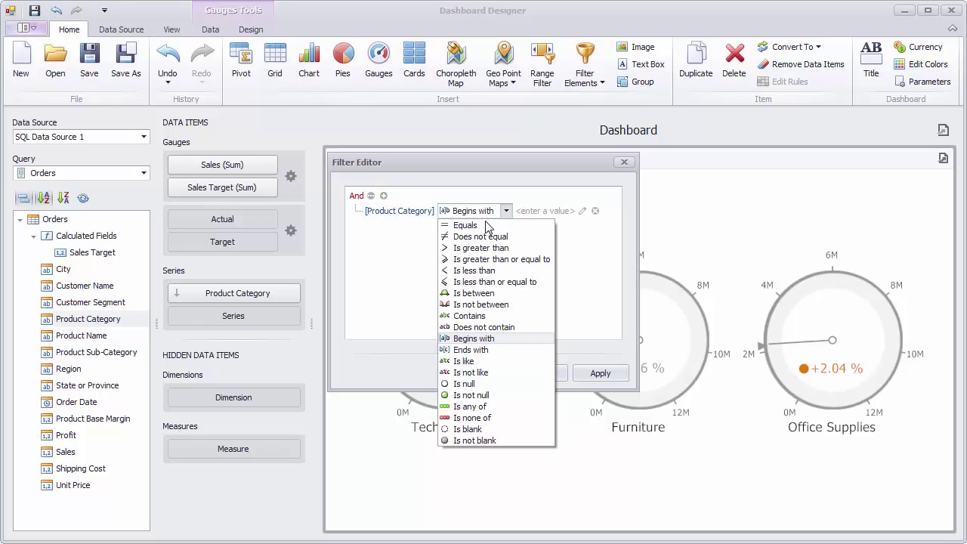
left_click(527, 238)
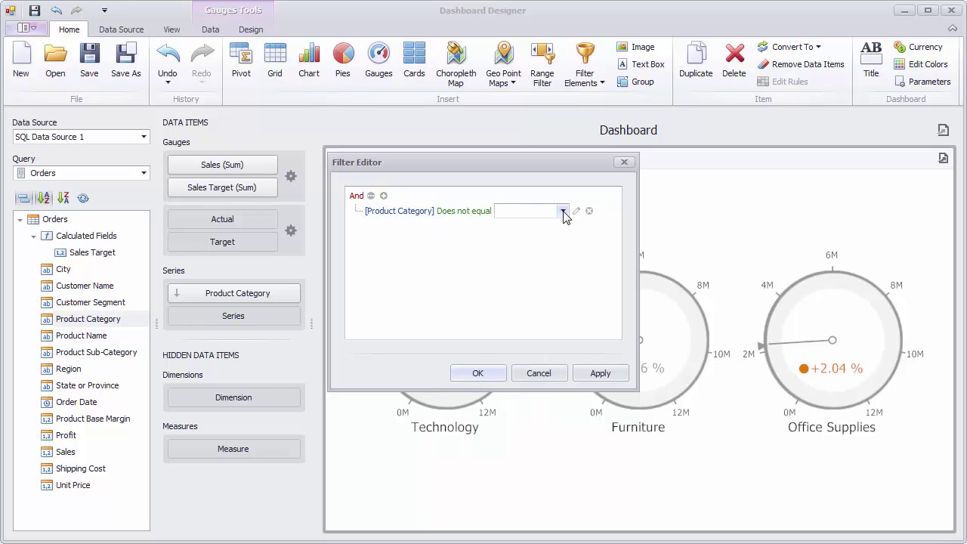
left_click(562, 211)
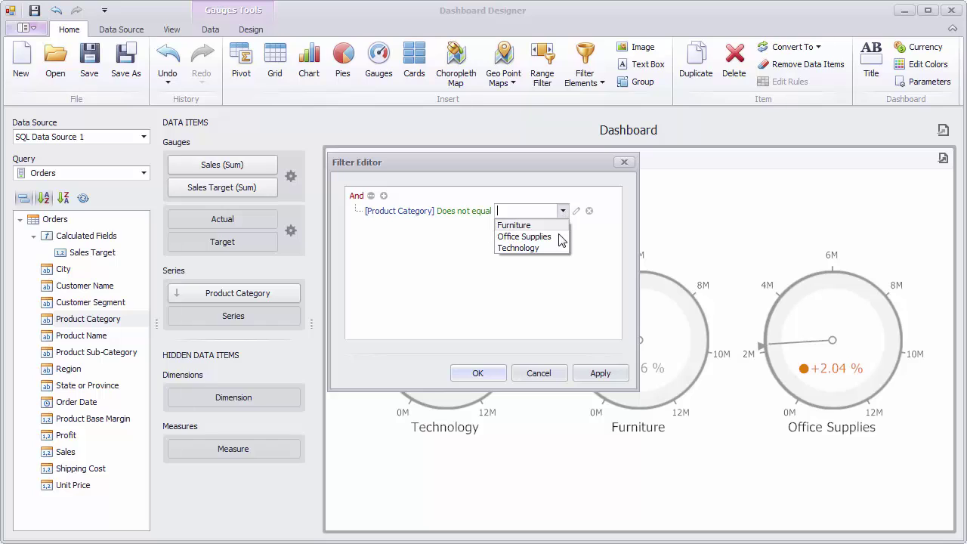
left_click(556, 238)
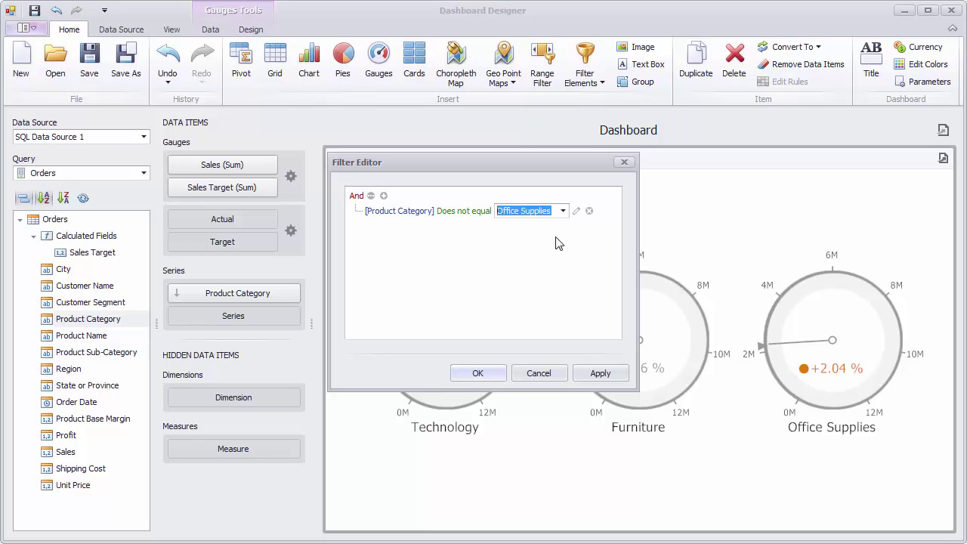
left_click(500, 372)
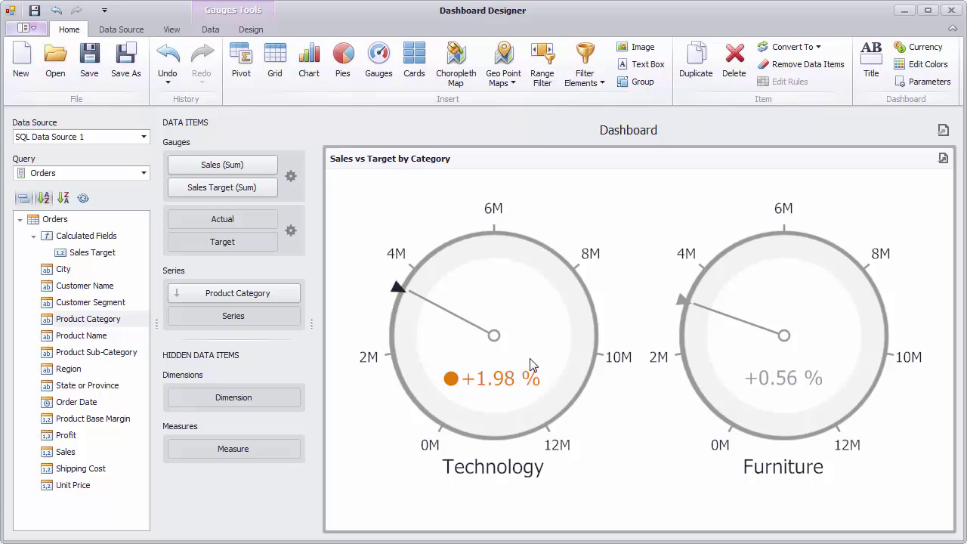
right_click(603, 291)
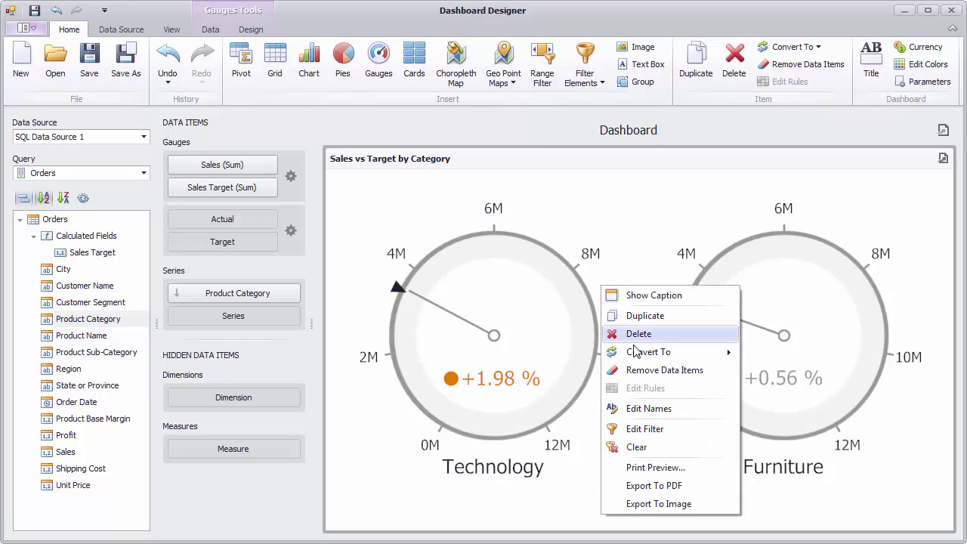
left_click(689, 448)
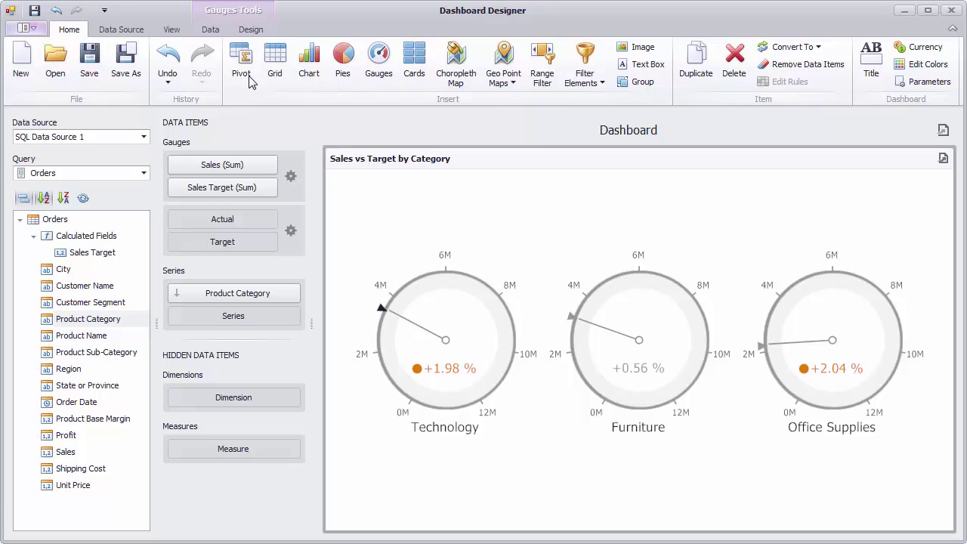
Step: Enable Drill Down on the gauges and add Product Sub-Category as a second series level
left_click(211, 29)
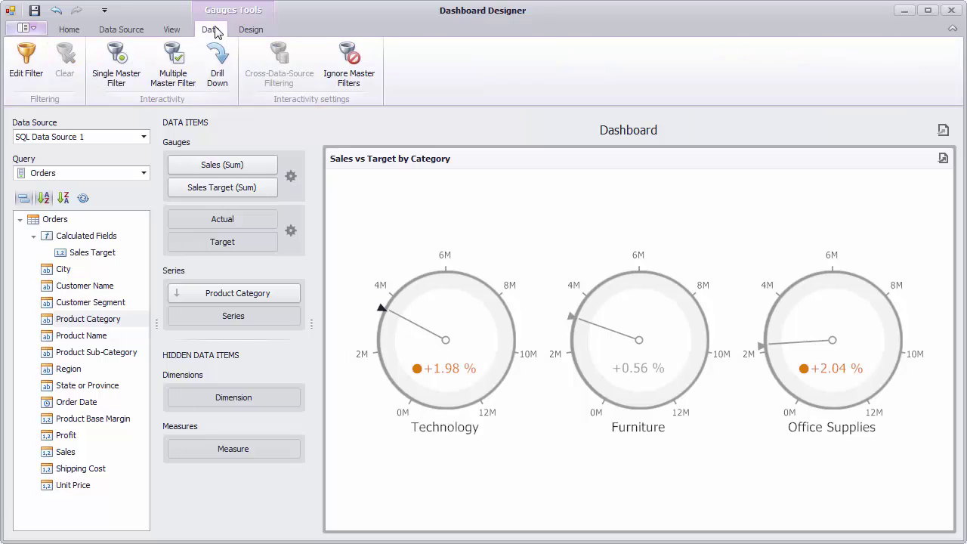
left_click(219, 76)
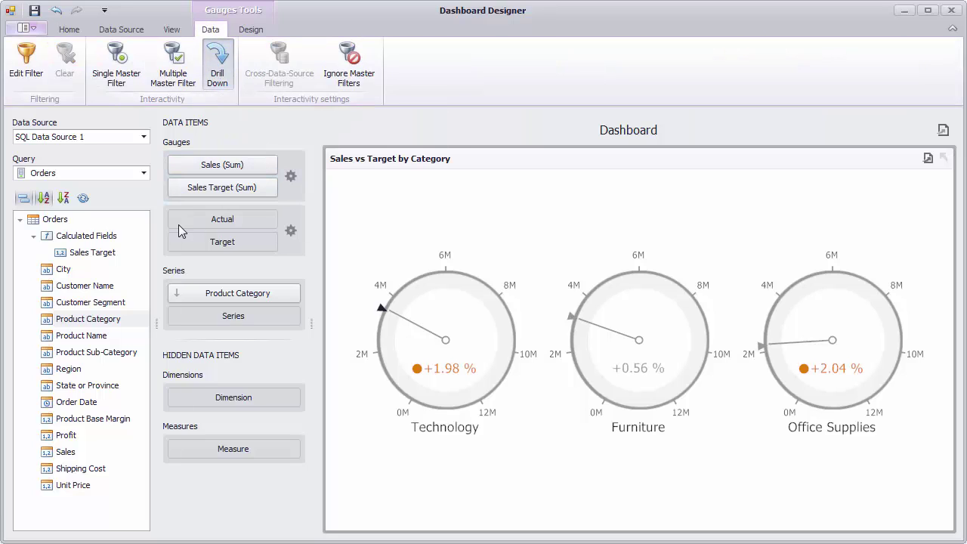
left_click_drag(122, 352, 213, 324)
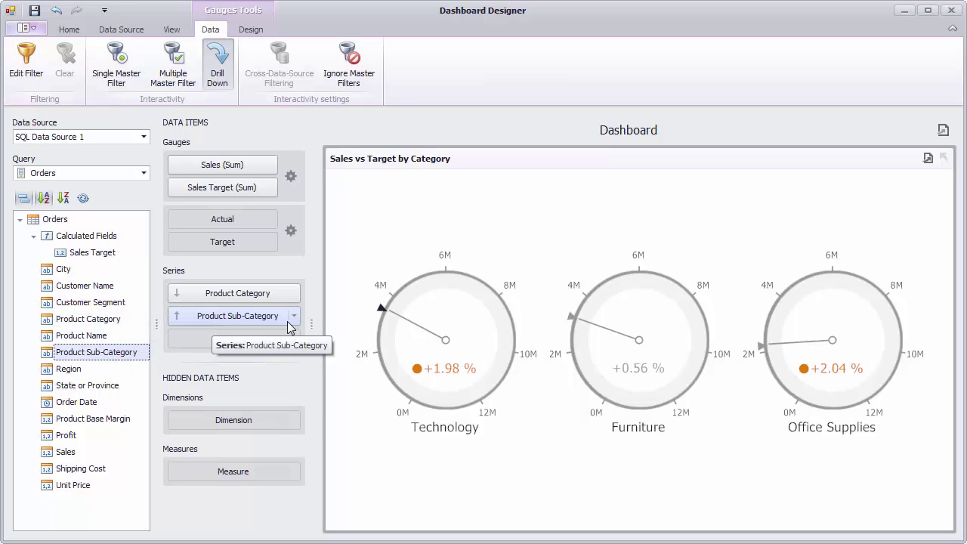
Step: Drill into the Technology and Office Supplies sub-categories and back, then remove Product Sub-Category
left_click(460, 328)
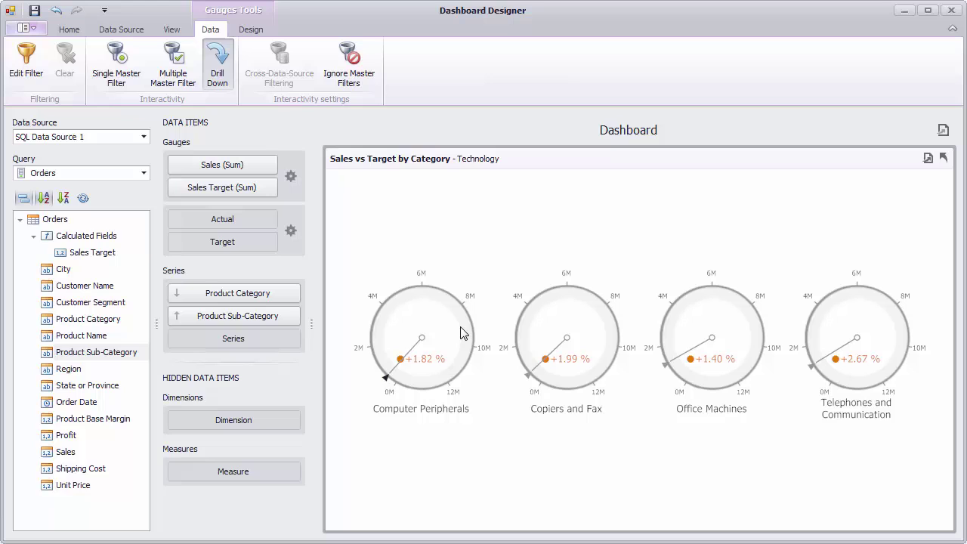
left_click(943, 160)
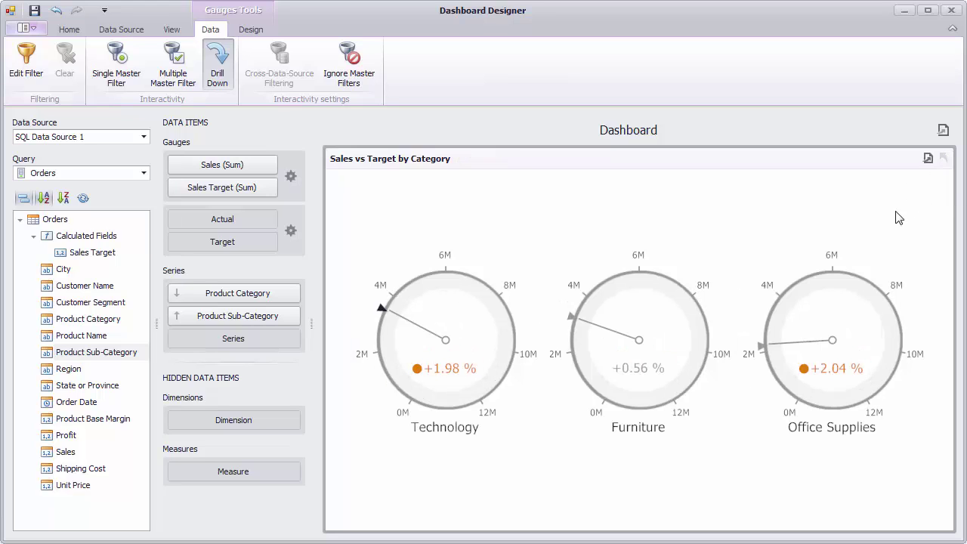
left_click(806, 303)
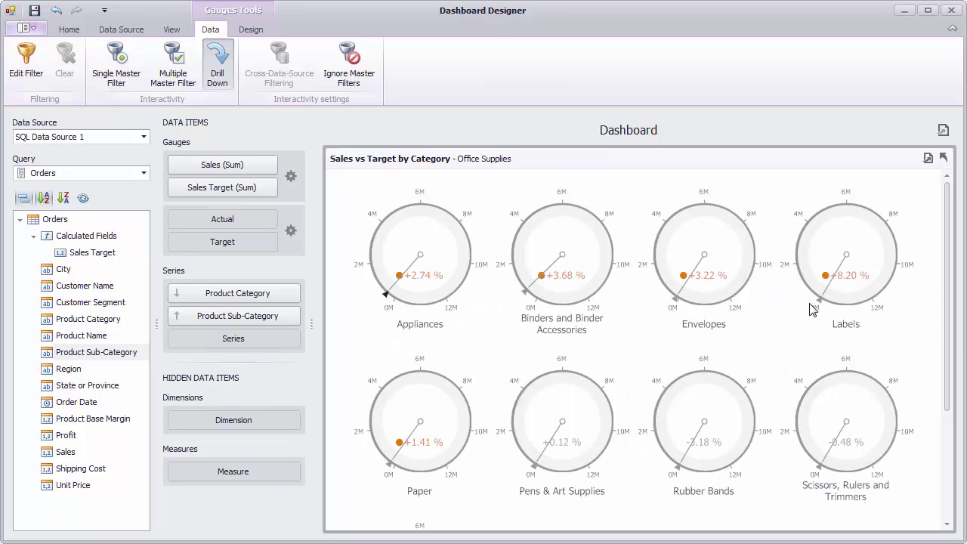
left_click(942, 159)
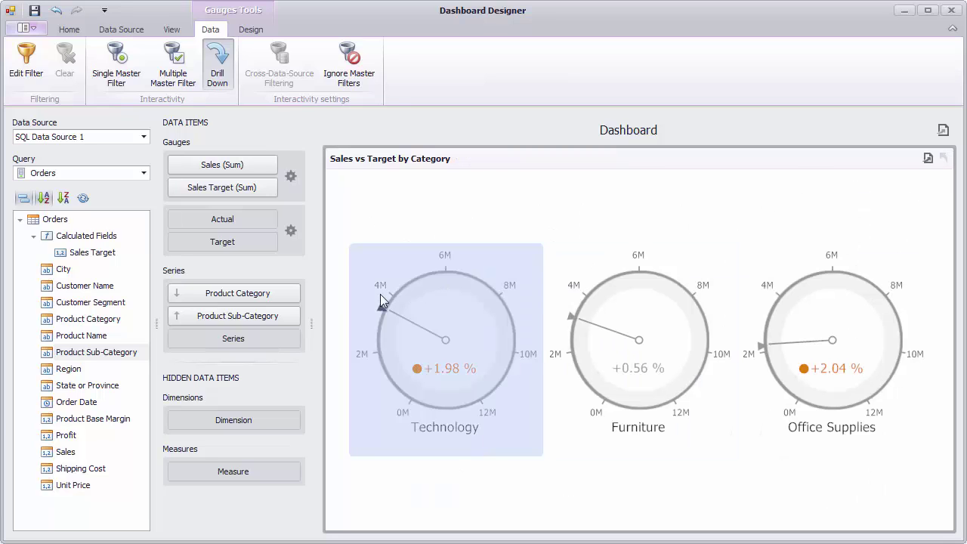
left_click_drag(237, 315, 114, 347)
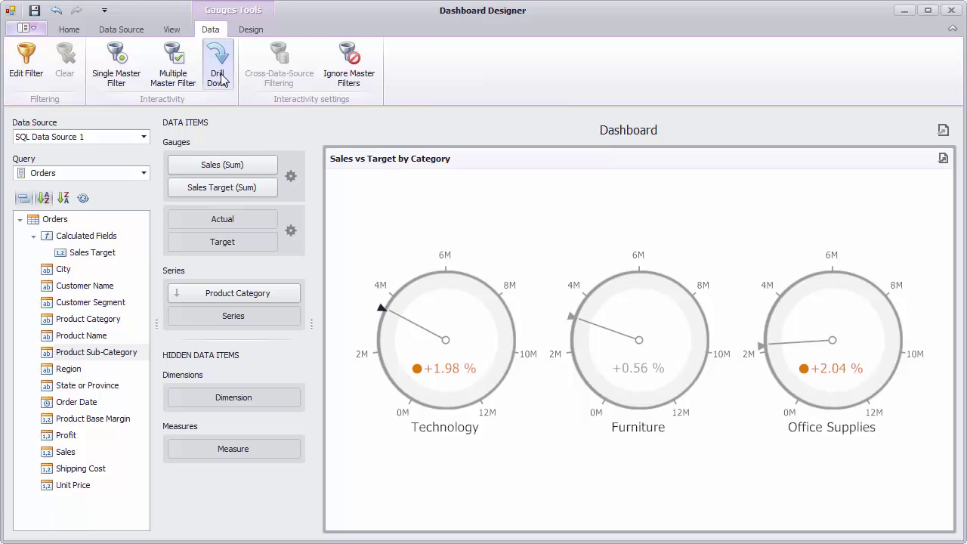
Step: Add Chart 1 plotting summed Sales by Order Date year
left_click(68, 28)
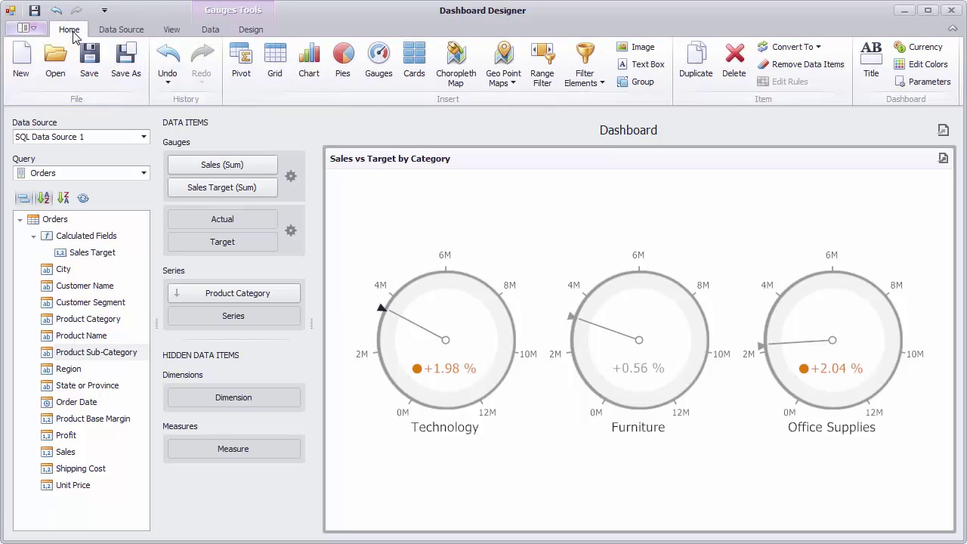
left_click(309, 68)
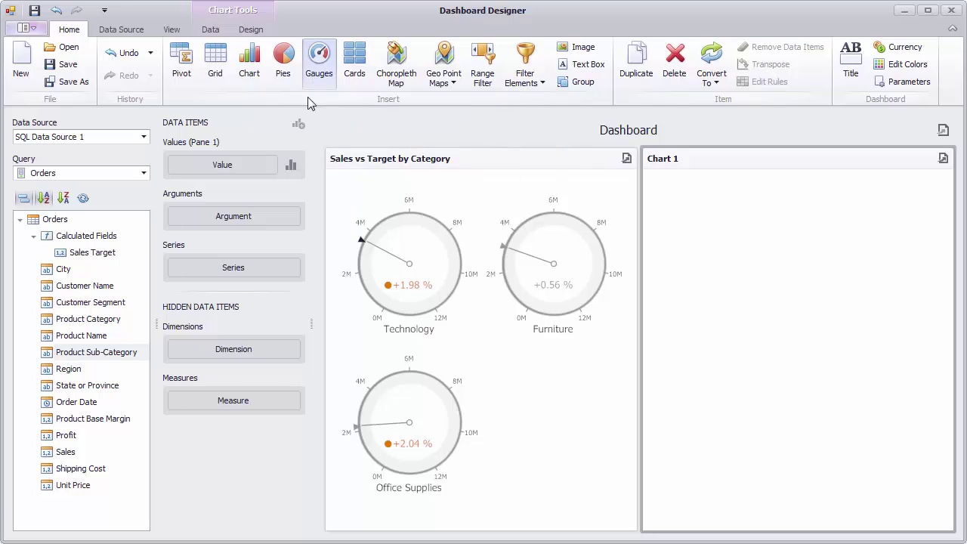
left_click_drag(75, 453, 234, 172)
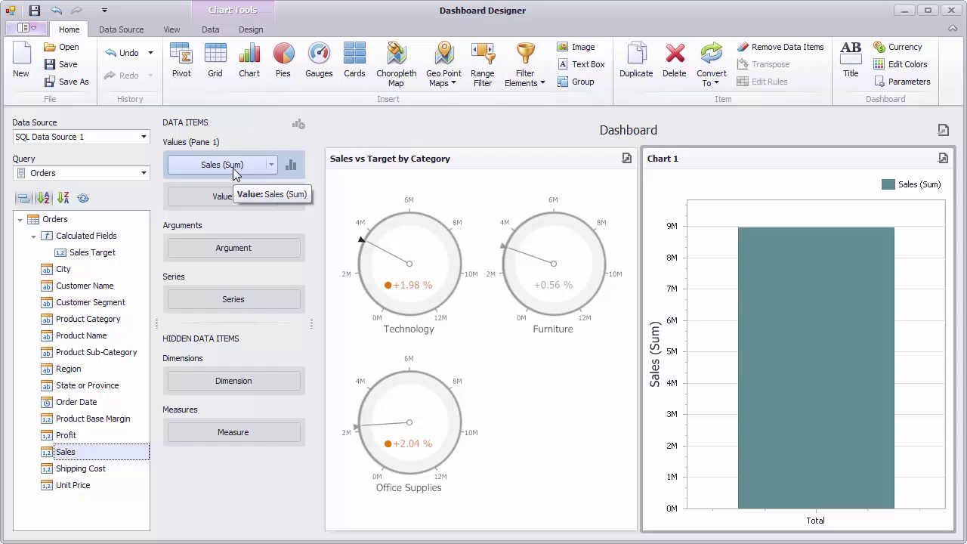
left_click_drag(95, 404, 227, 249)
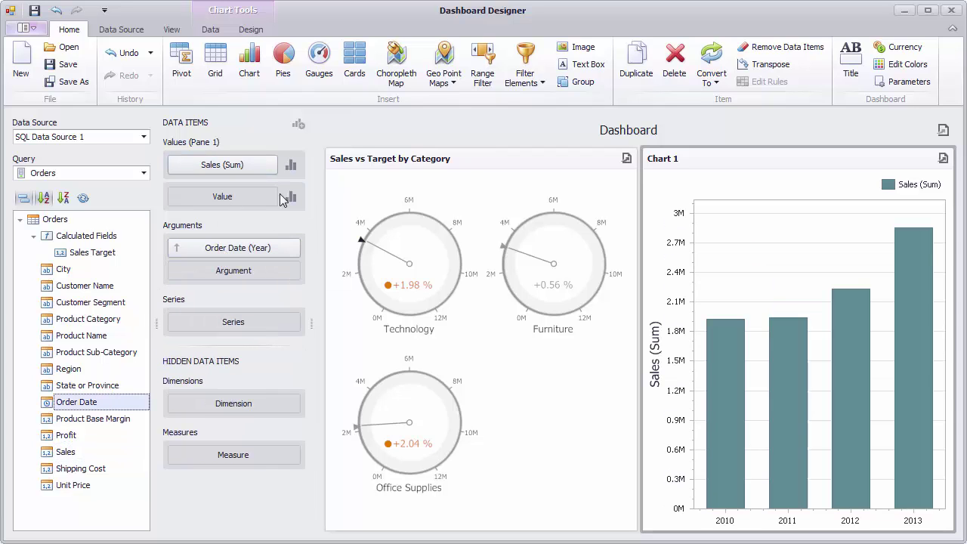
Step: Change the Sales series to Spline Area and split it into one series per Product Category
left_click(290, 165)
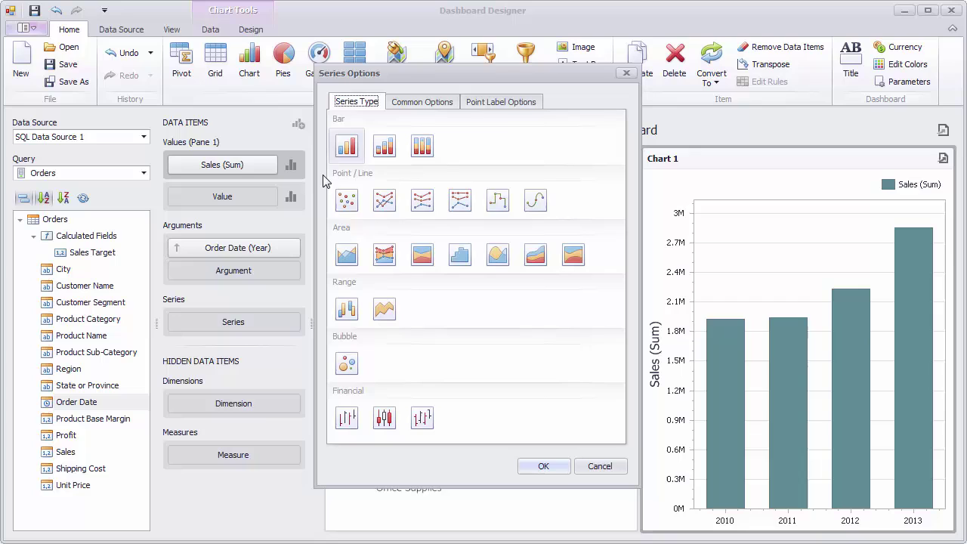
left_click(496, 255)
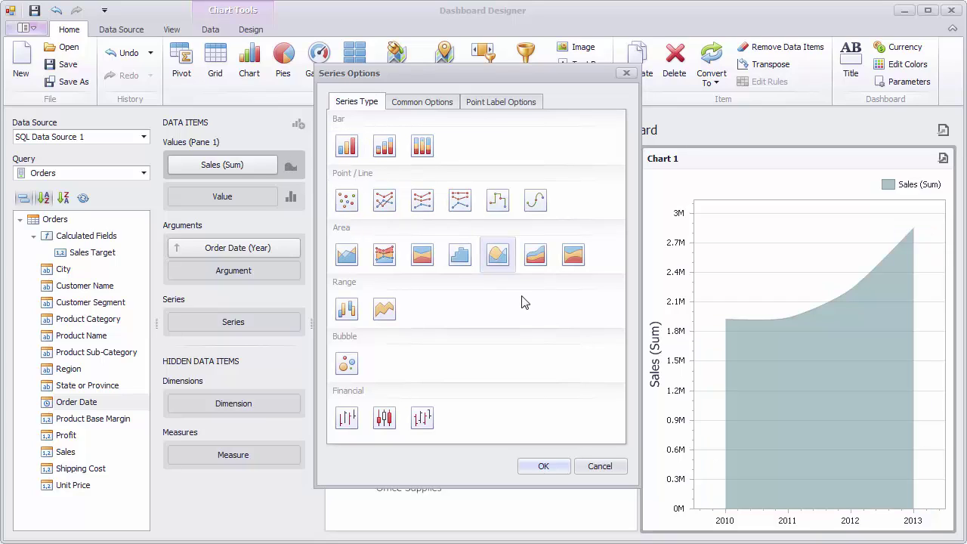
left_click(543, 466)
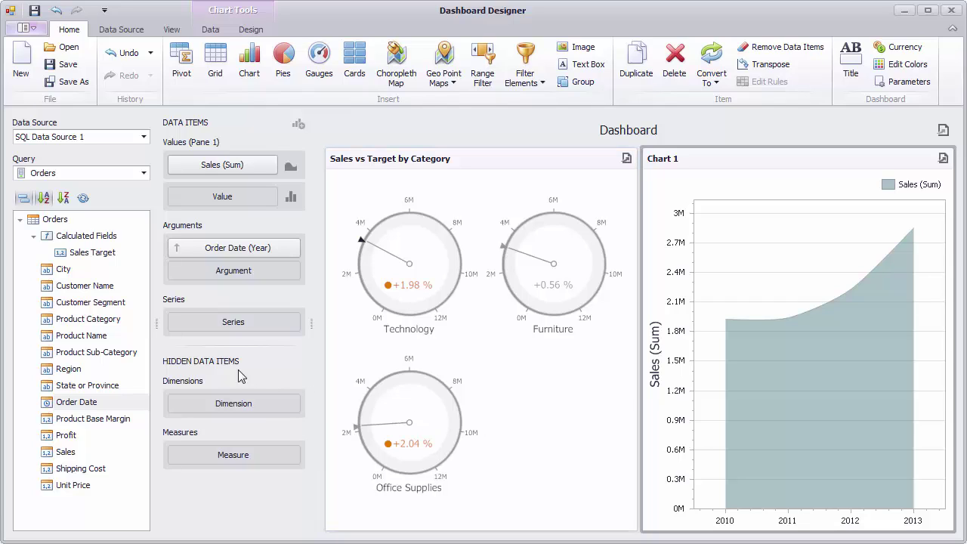
left_click_drag(113, 325, 216, 333)
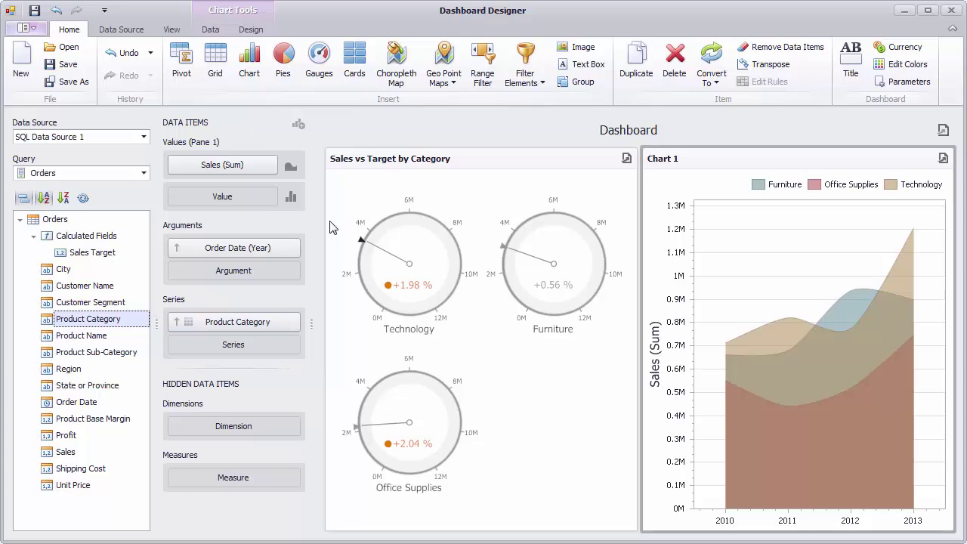
Step: Turn on Multiple Master Filter for the Sales vs Target by Category gauges
left_click(360, 196)
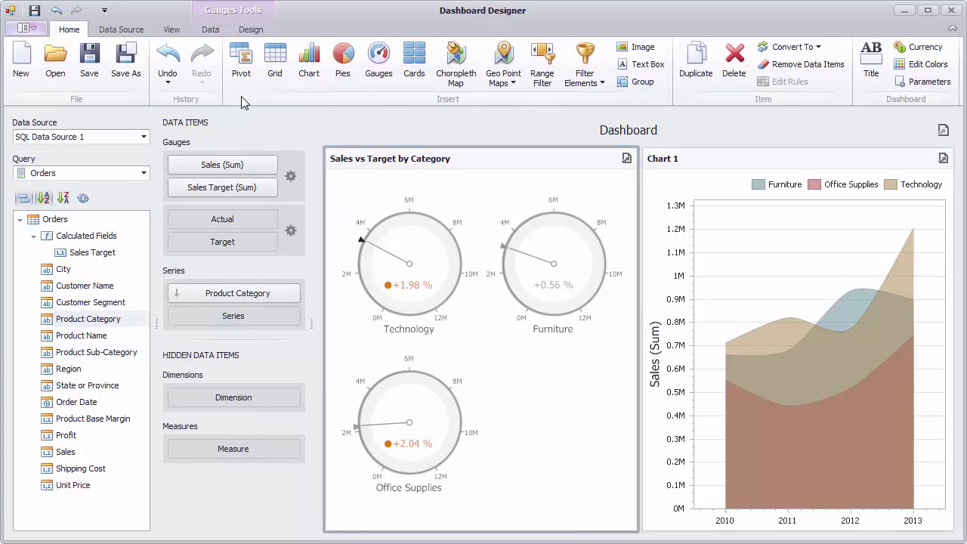
left_click(212, 33)
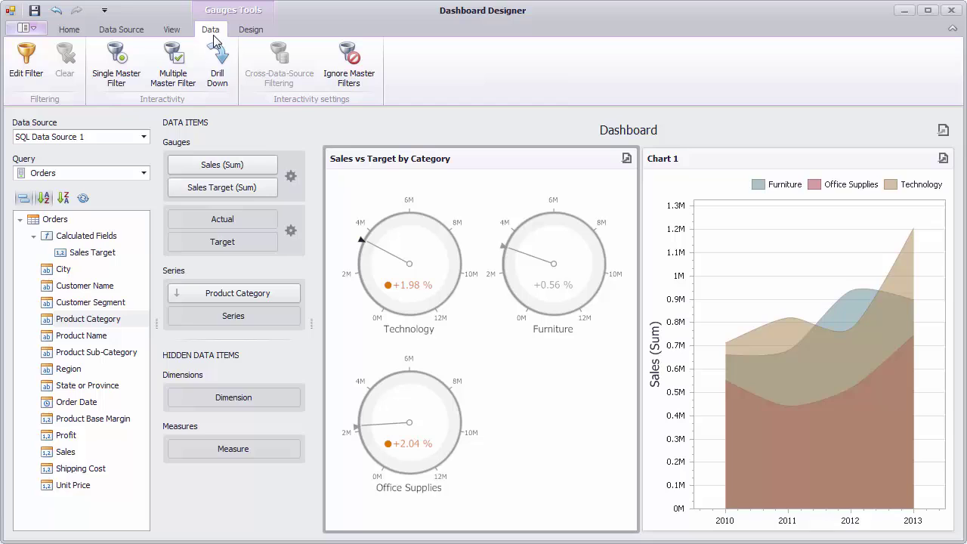
left_click(172, 80)
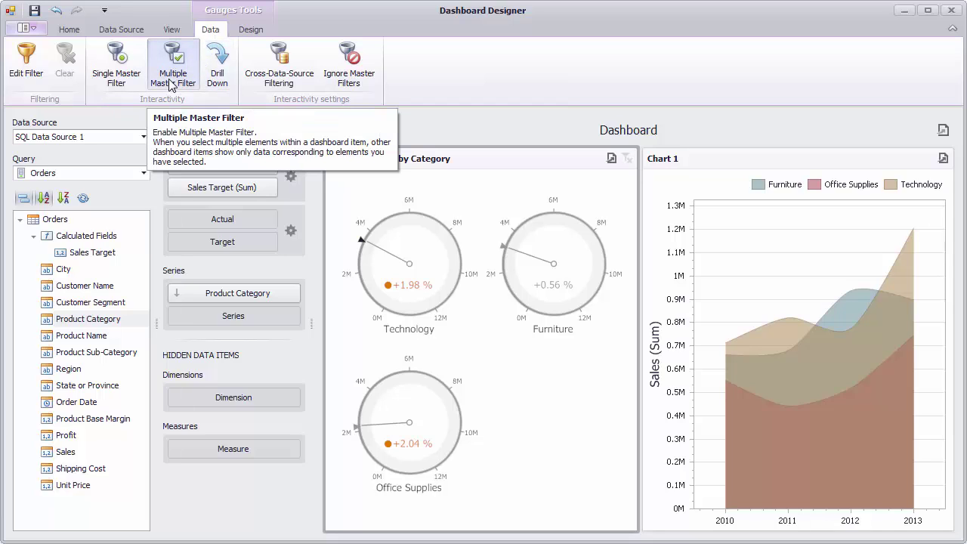
Step: Test filtering Chart 1 by Technology, Furniture and Office Supplies, then clear the master filter
left_click(388, 270)
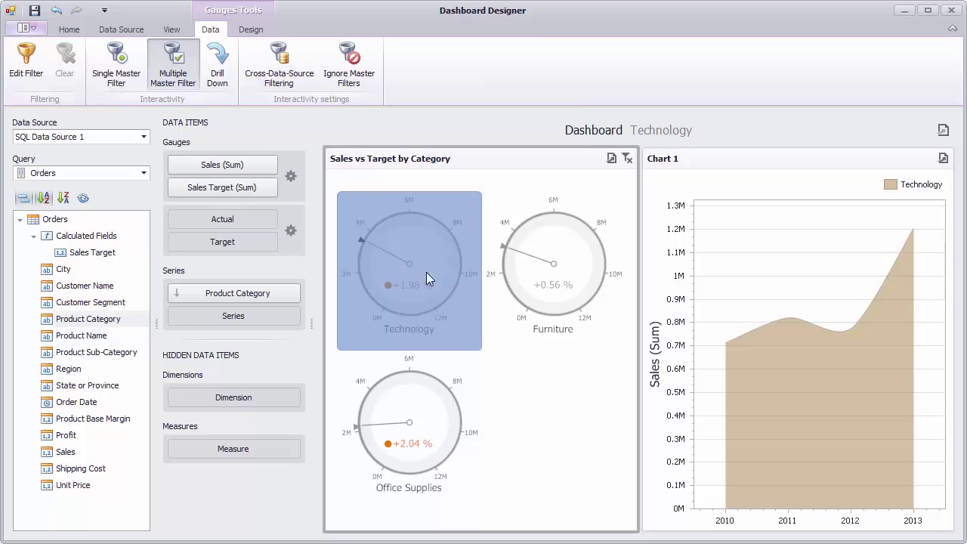
left_click(557, 278)
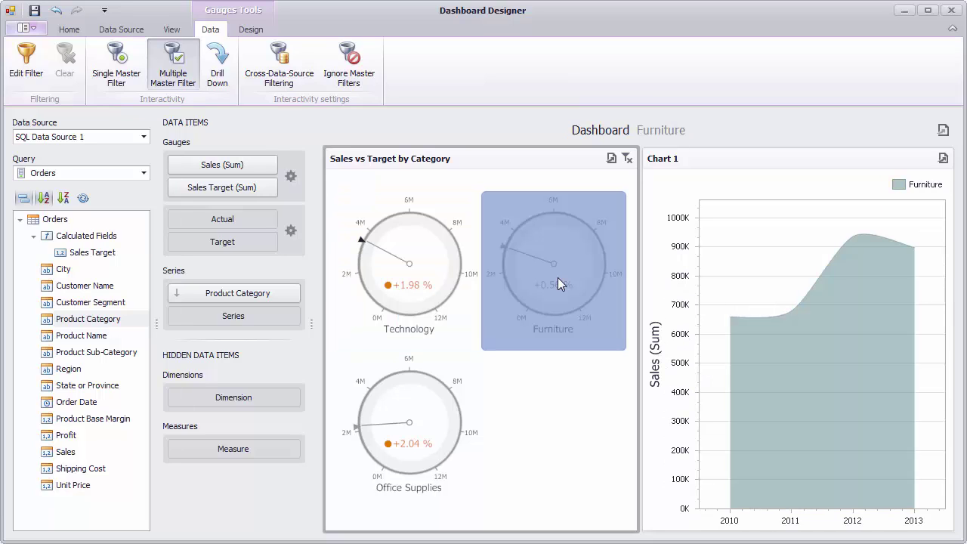
left_click(422, 413)
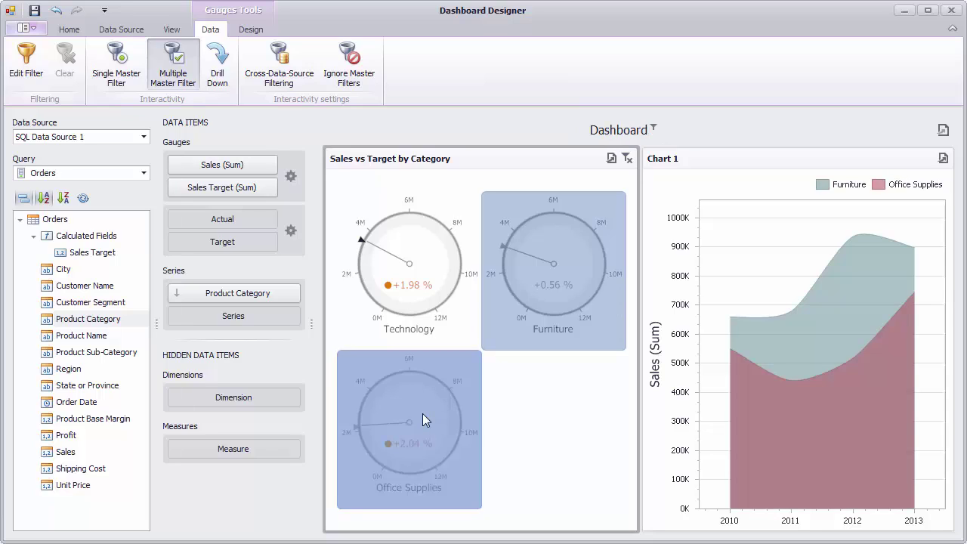
left_click(626, 159)
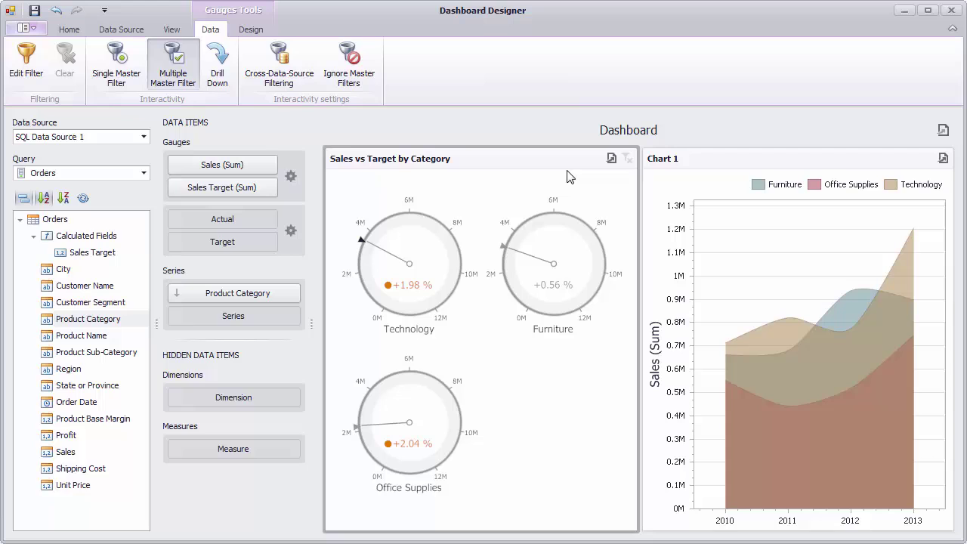
Step: Delete Chart 1 and turn off Multiple Master Filter for the gauges
right_click(713, 215)
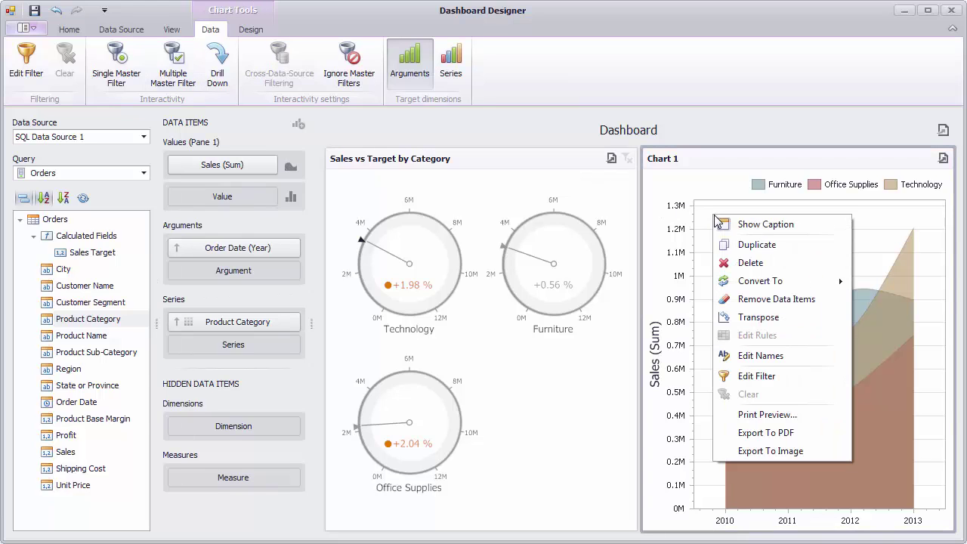
left_click(766, 262)
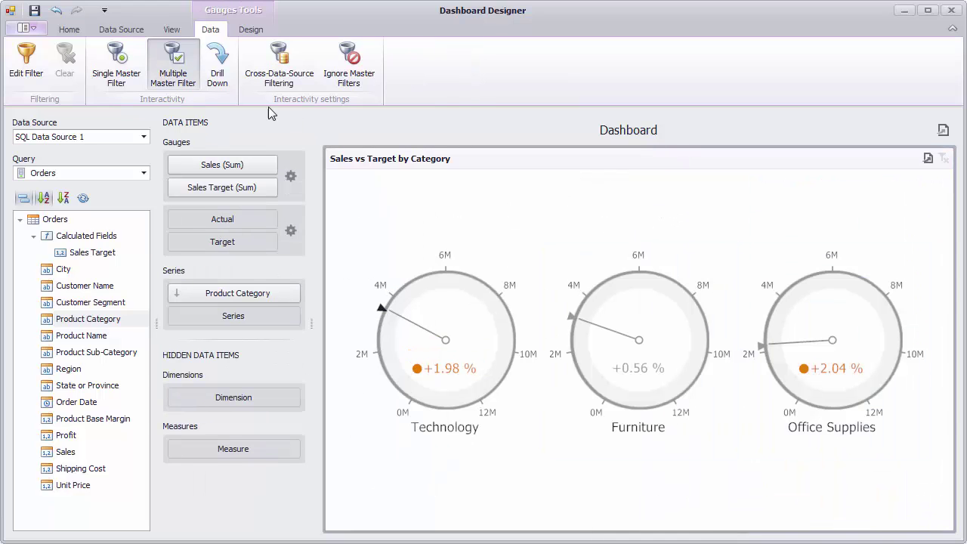
left_click(180, 73)
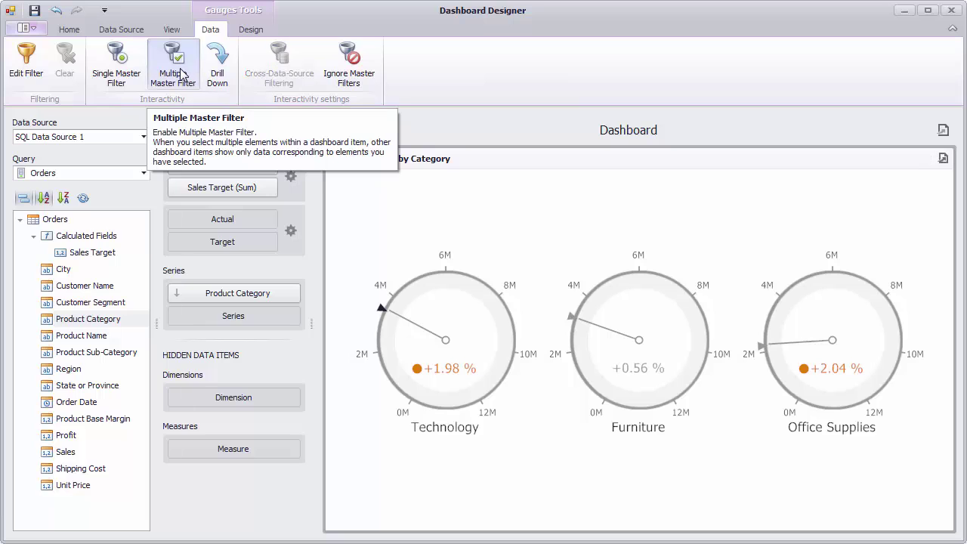
left_click(252, 30)
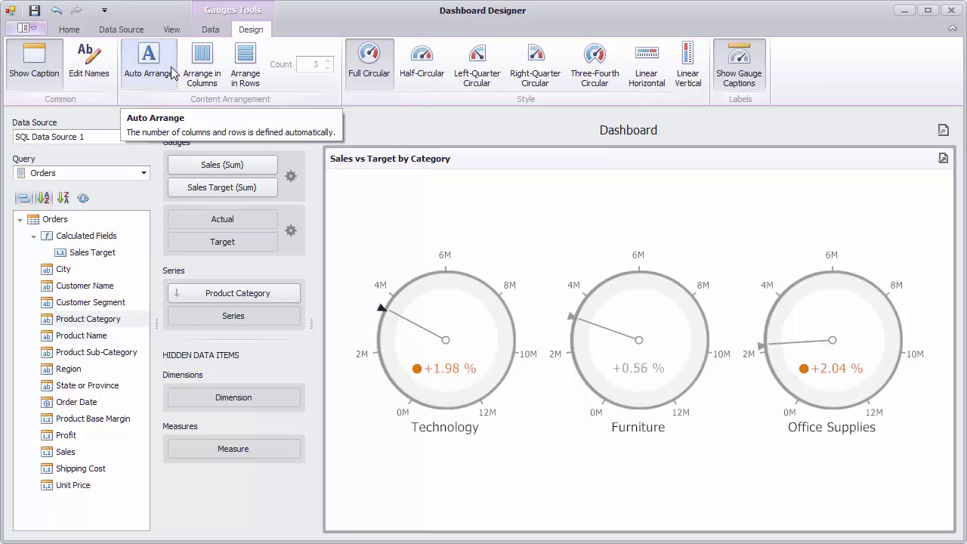
Step: Arrange the gauges in columns, trying a count of 2 before settling on 3
left_click(202, 72)
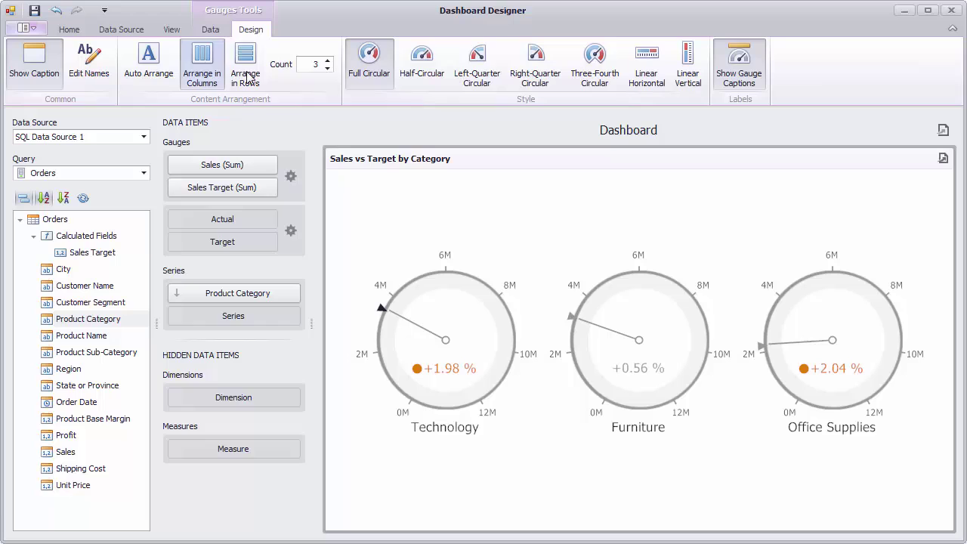
left_click(327, 68)
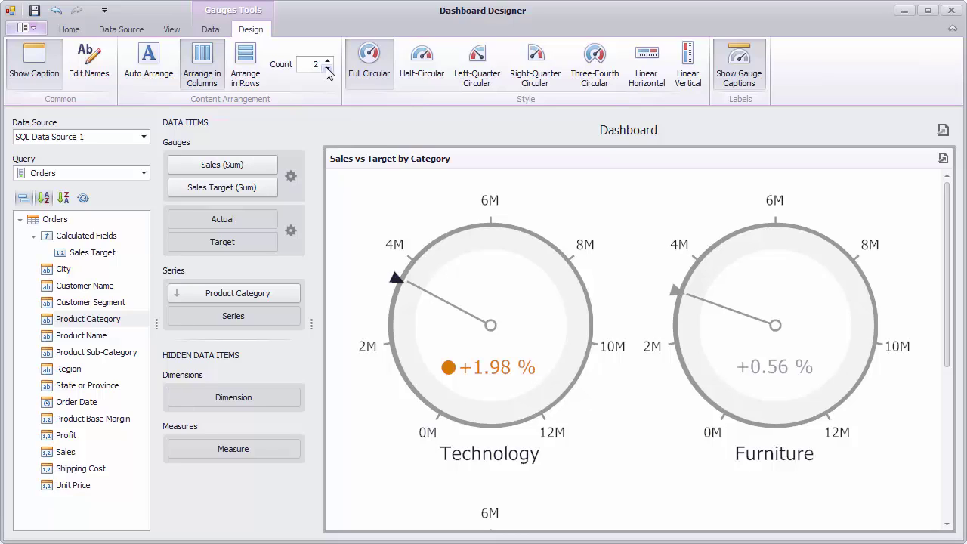
left_click(328, 61)
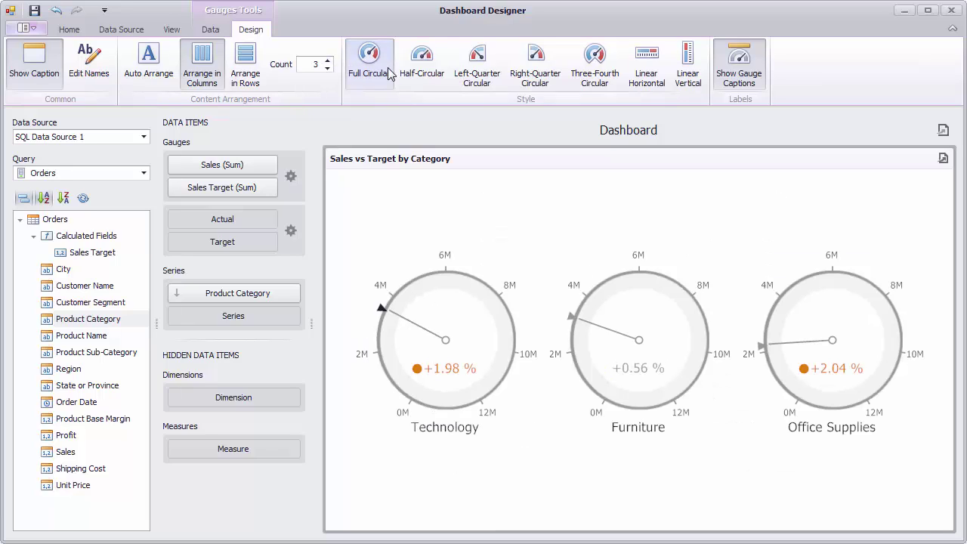
Step: Switch the gauges from Half-Circular to Three-Fourth Circular style, with gauge captions toggled off and back on
left_click(430, 77)
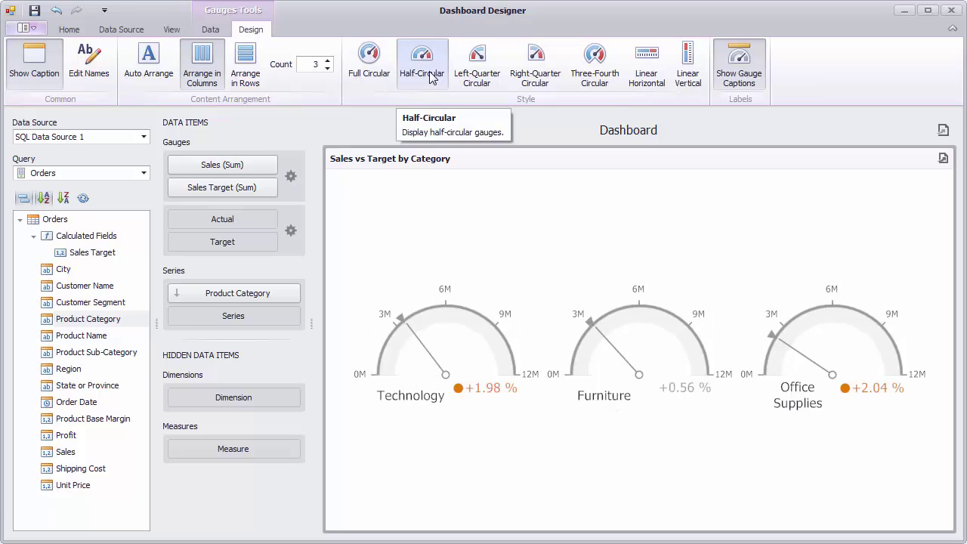
left_click(603, 88)
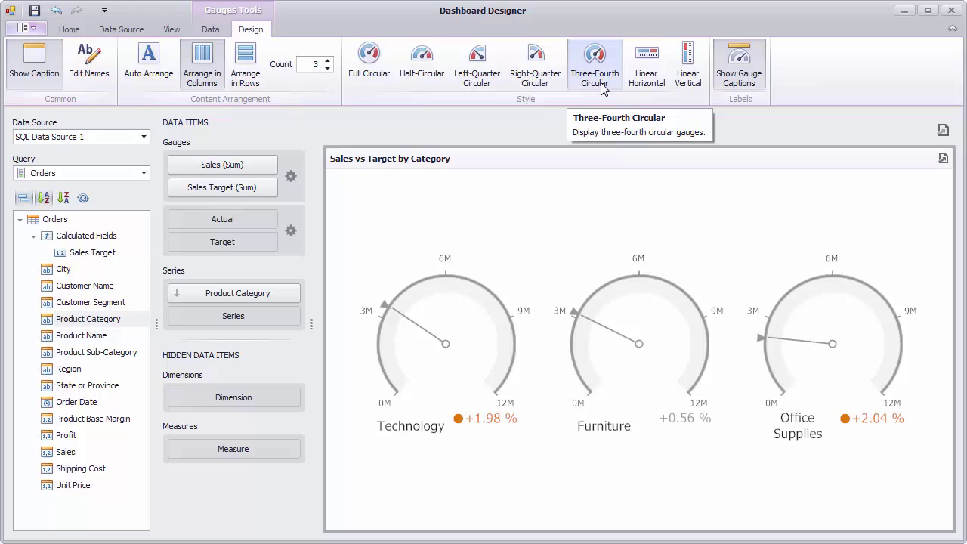
left_click(739, 86)
left_click(738, 86)
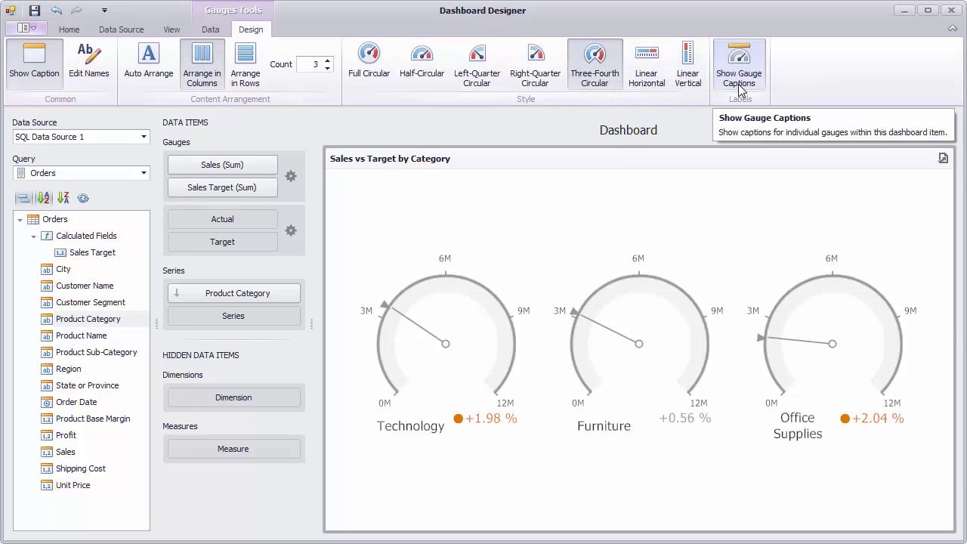